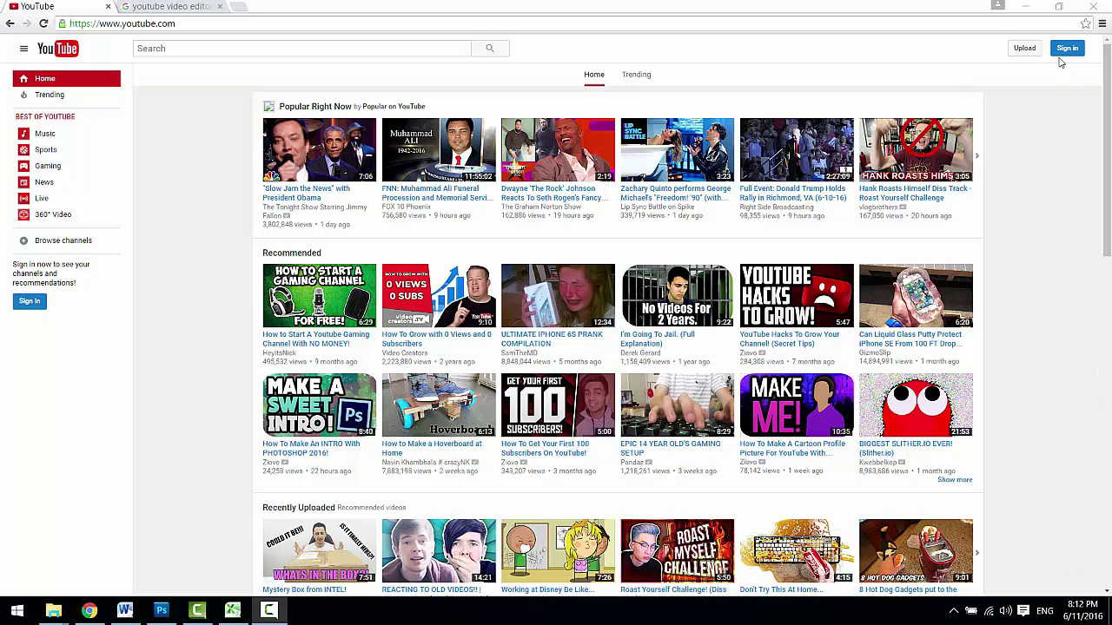
# Sign in to YouTube with the Google account password.
pyautogui.click(1066, 53)
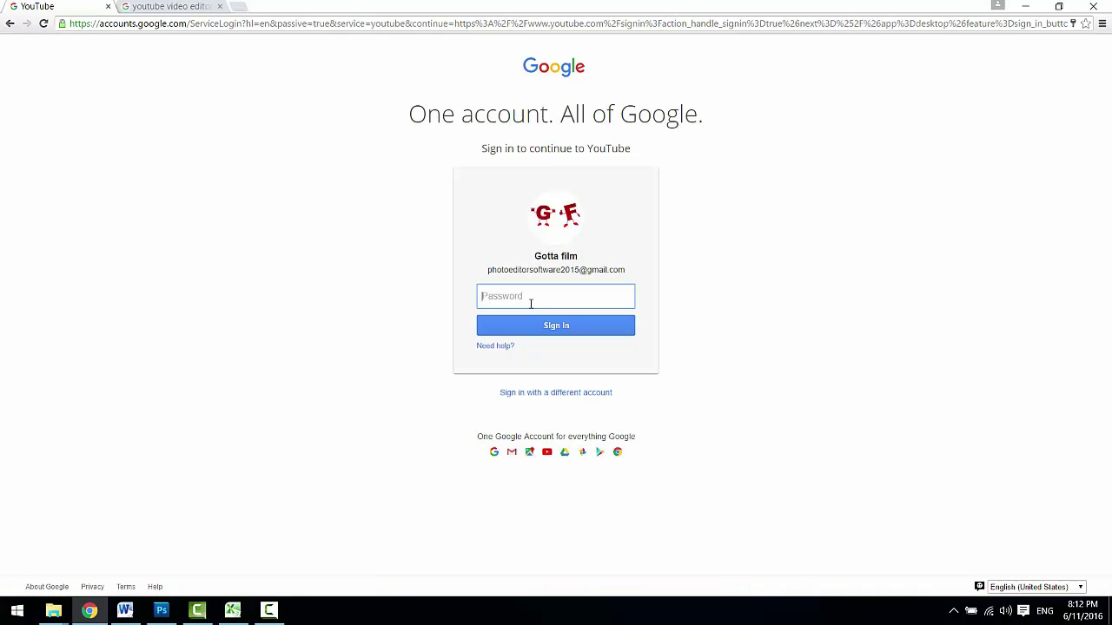
pyautogui.write('aaaaaaaaa')
pyautogui.click(559, 326)
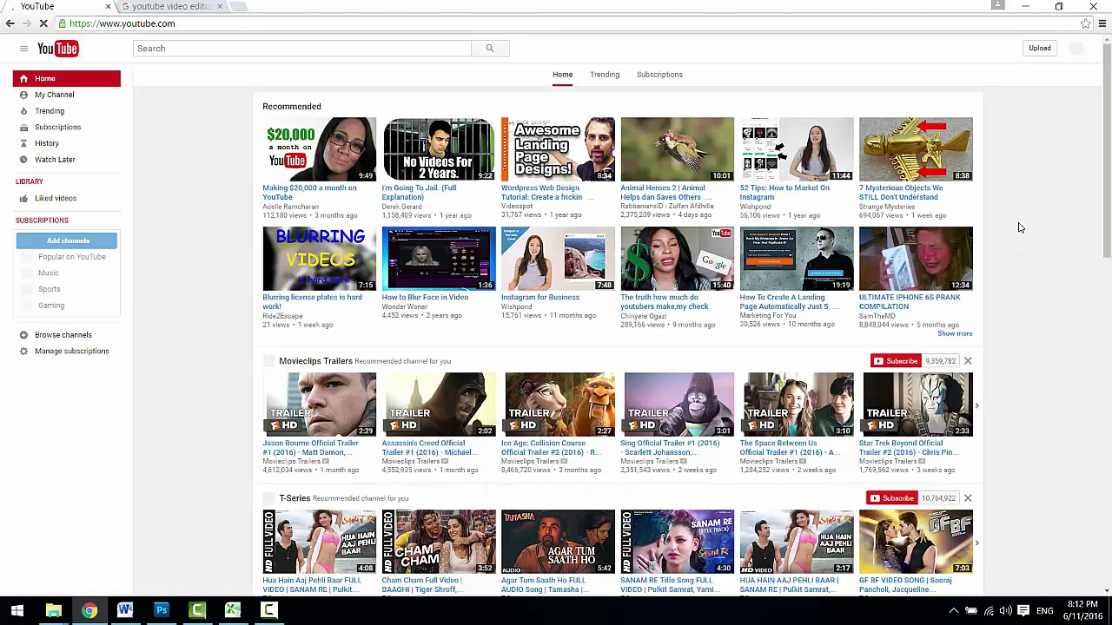
# Go from the account menu to Creator Studio and open the Video Editor under CREATE.
pyautogui.click(1074, 50)
pyautogui.click(1012, 125)
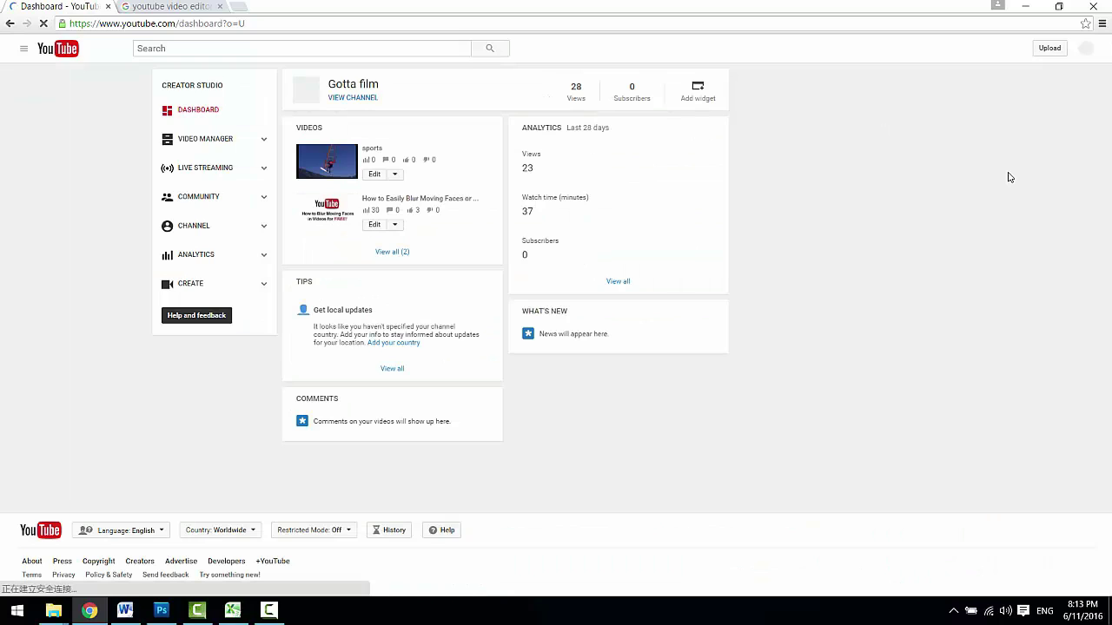
pyautogui.click(261, 289)
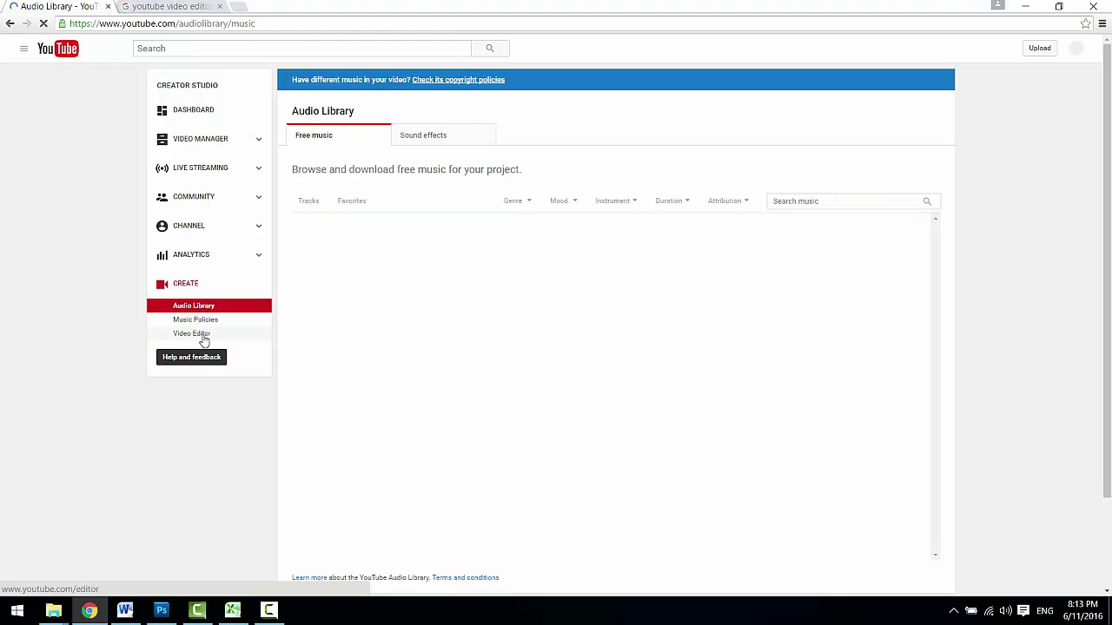
pyautogui.click(205, 338)
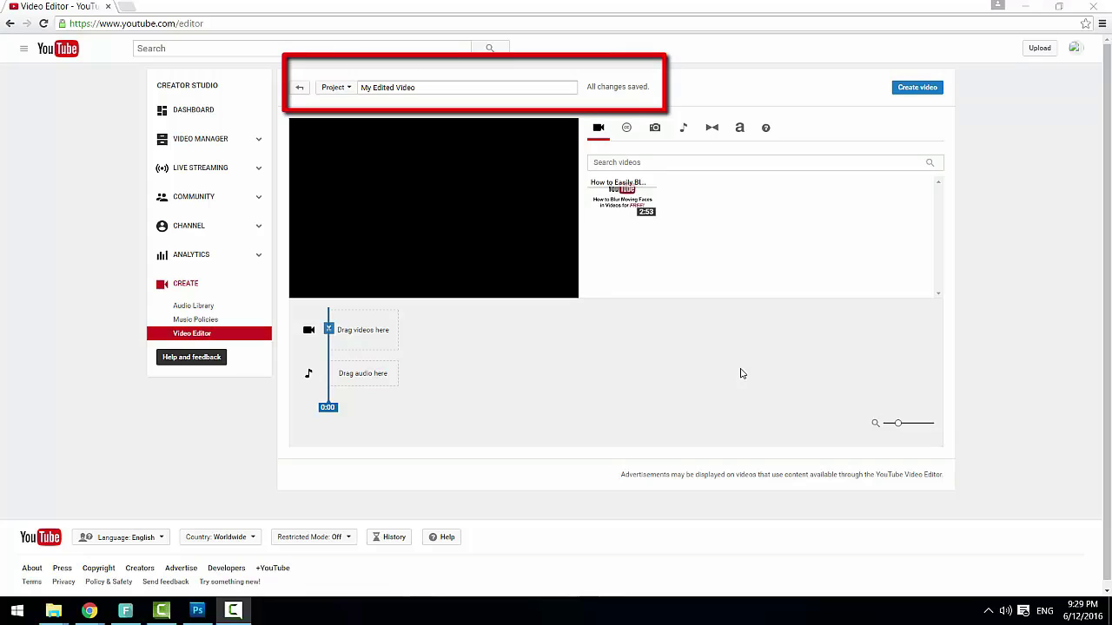
# Create a new project named 'My Video' and confirm it in the project list.
pyautogui.click(350, 89)
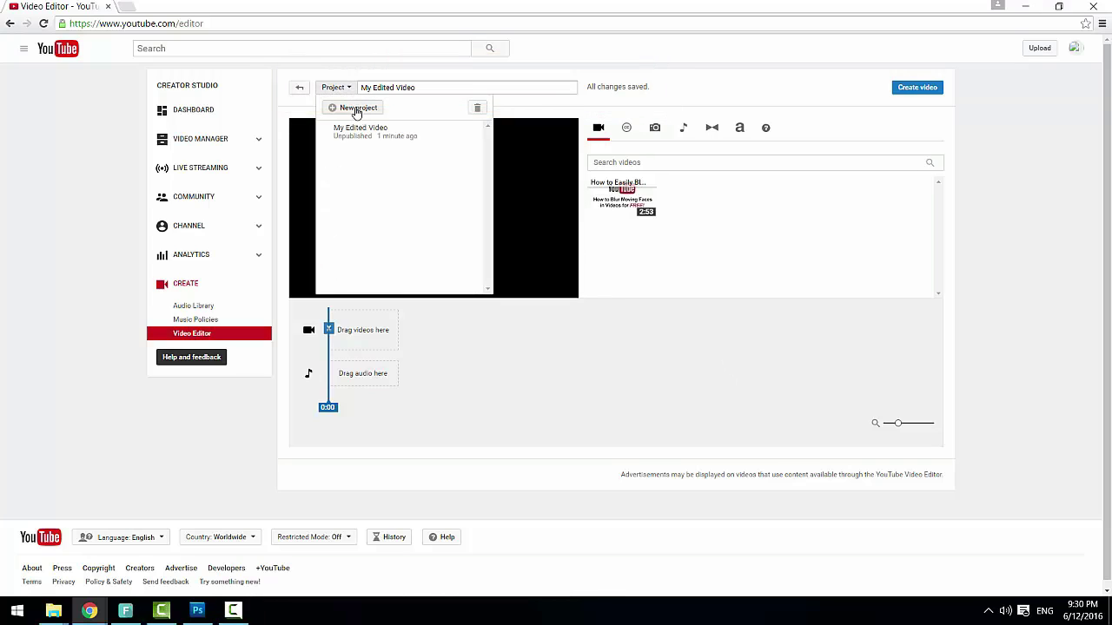
pyautogui.click(383, 131)
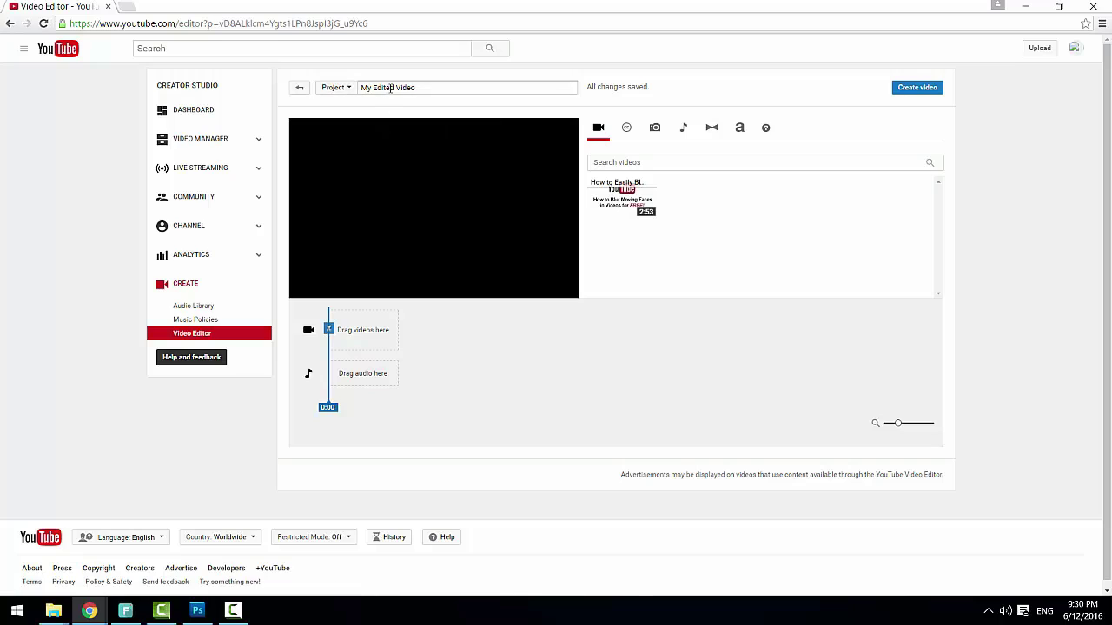
pyautogui.moveTo(424, 87); pyautogui.dragTo(359, 88)
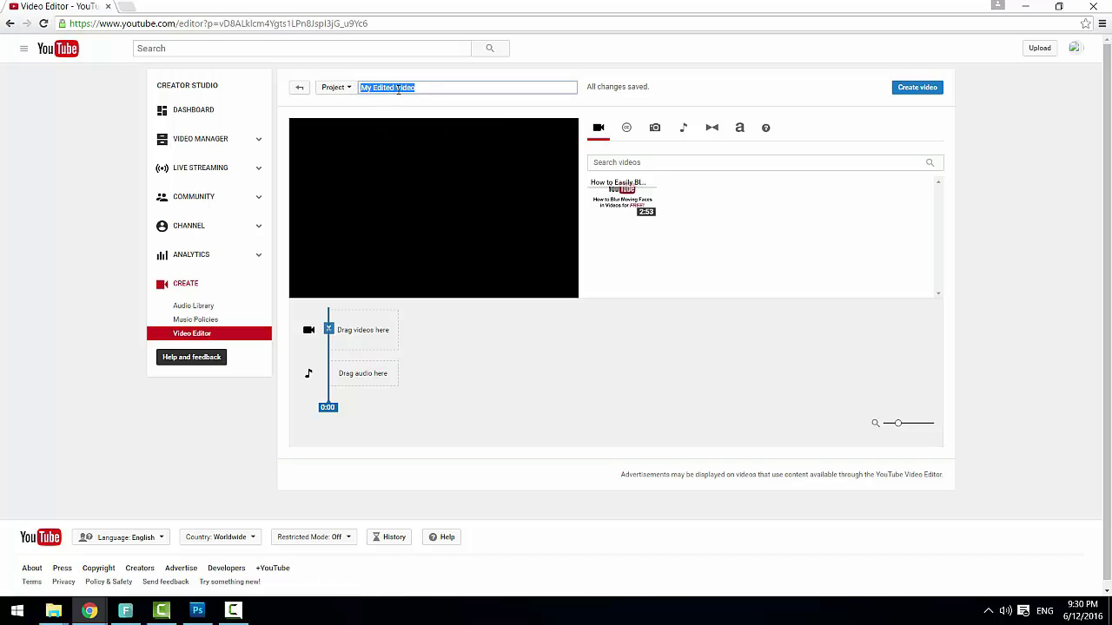
pyautogui.write('My')
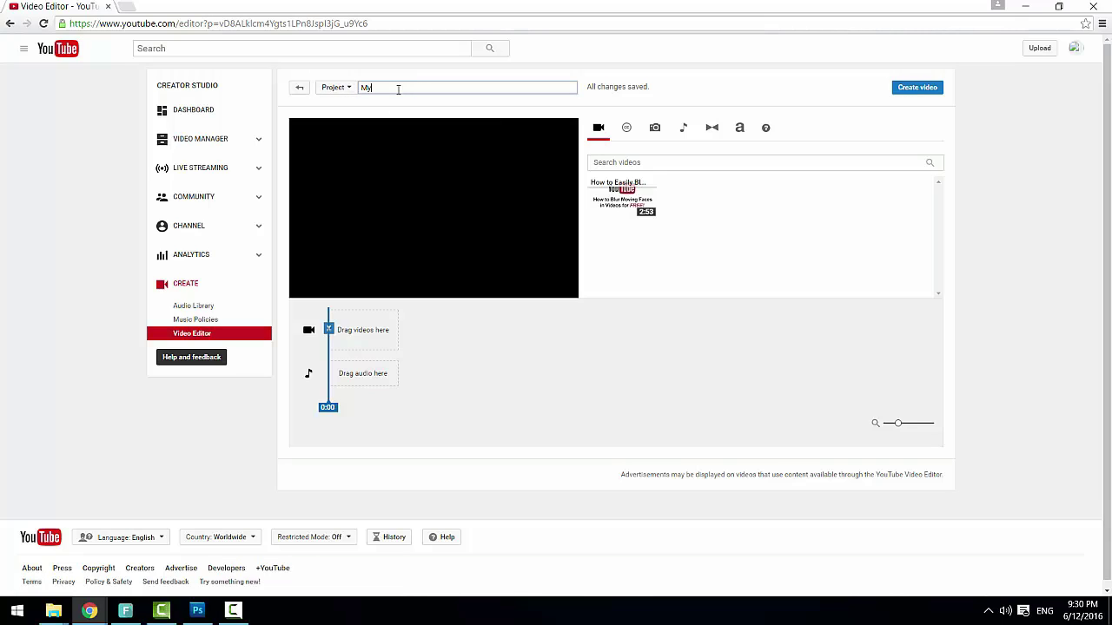
pyautogui.write(' Video')
pyautogui.click(348, 91)
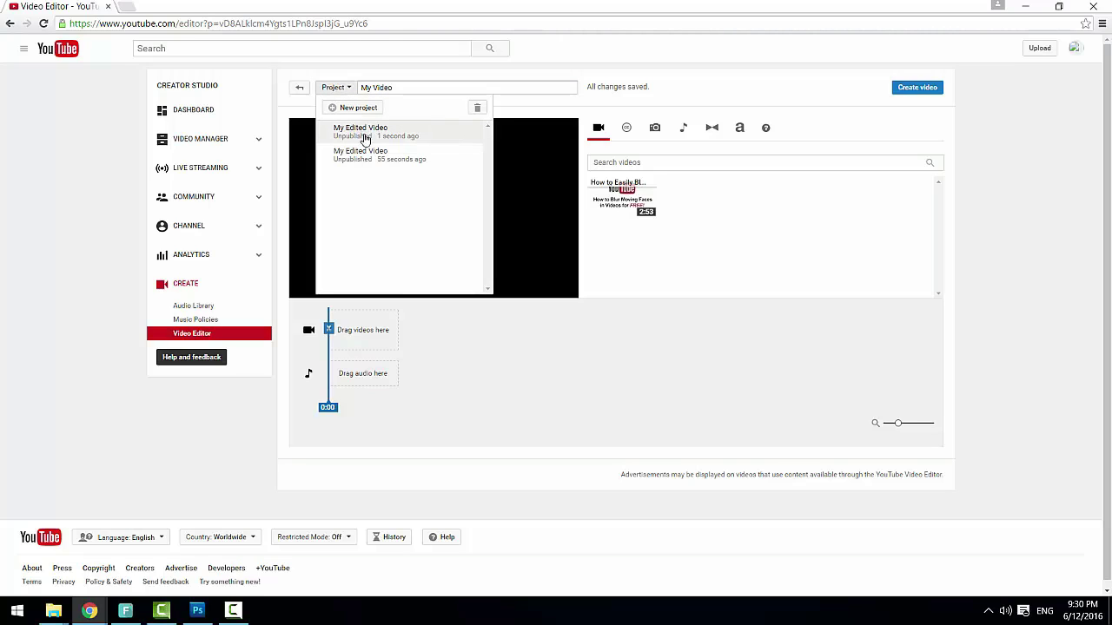
pyautogui.click(609, 263)
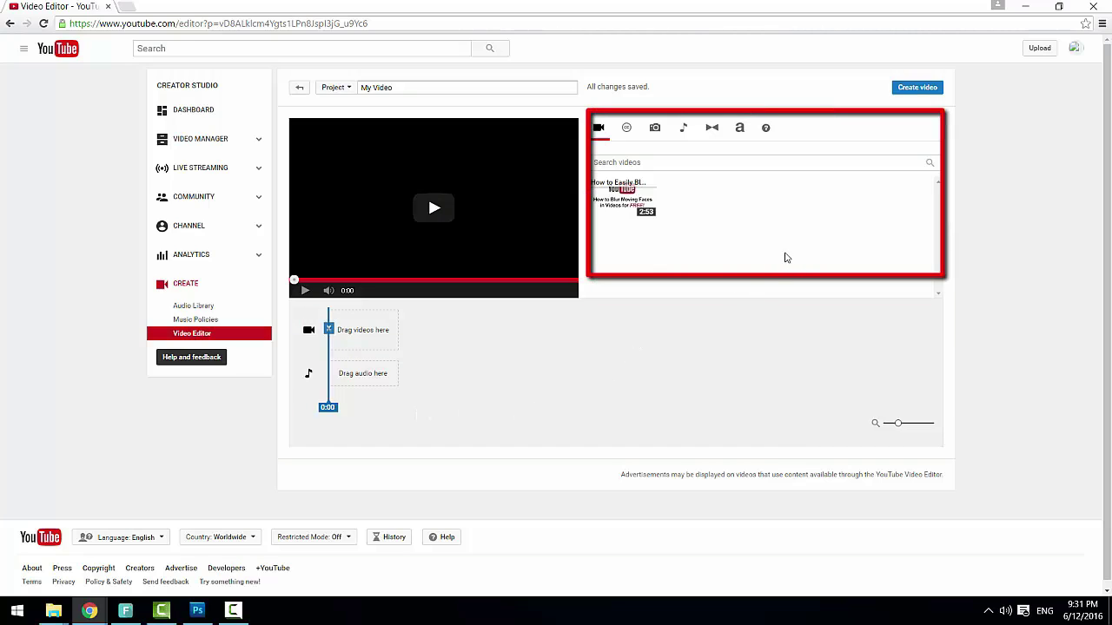
# Browse the Creative Commons, Photos, Audio and Video libraries, then go to YouTube's upload page.
pyautogui.click(627, 130)
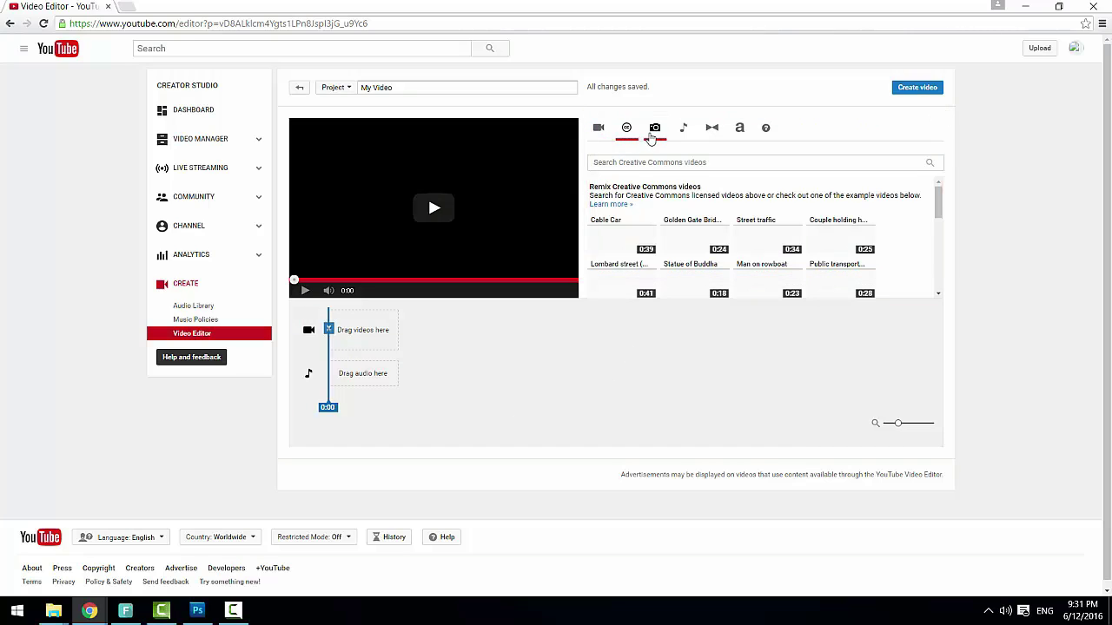
pyautogui.click(653, 132)
pyautogui.click(683, 132)
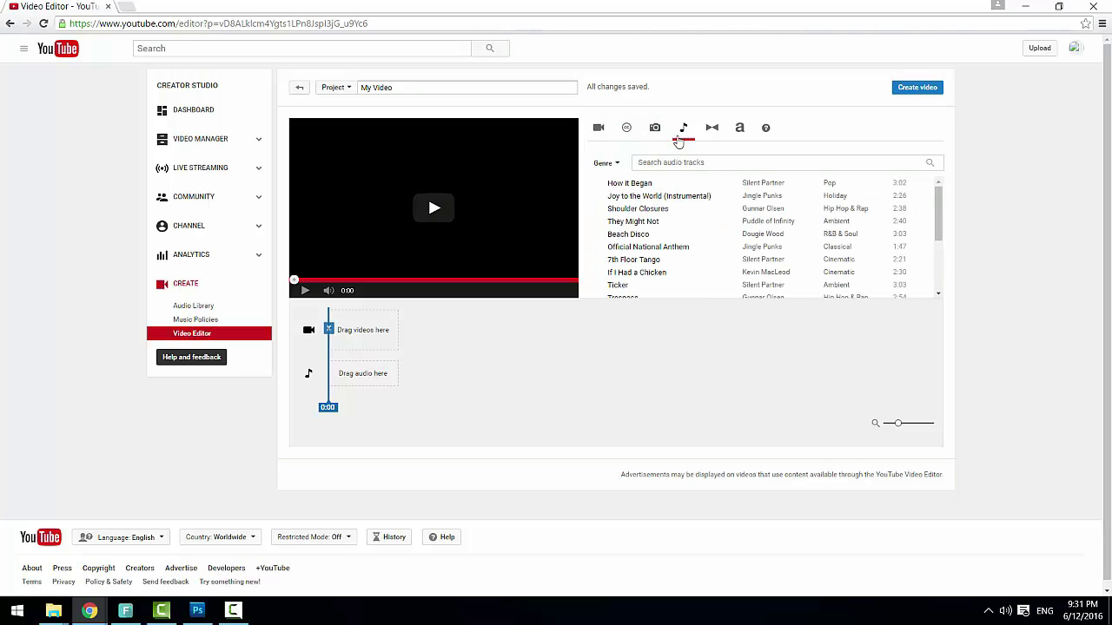
pyautogui.click(600, 132)
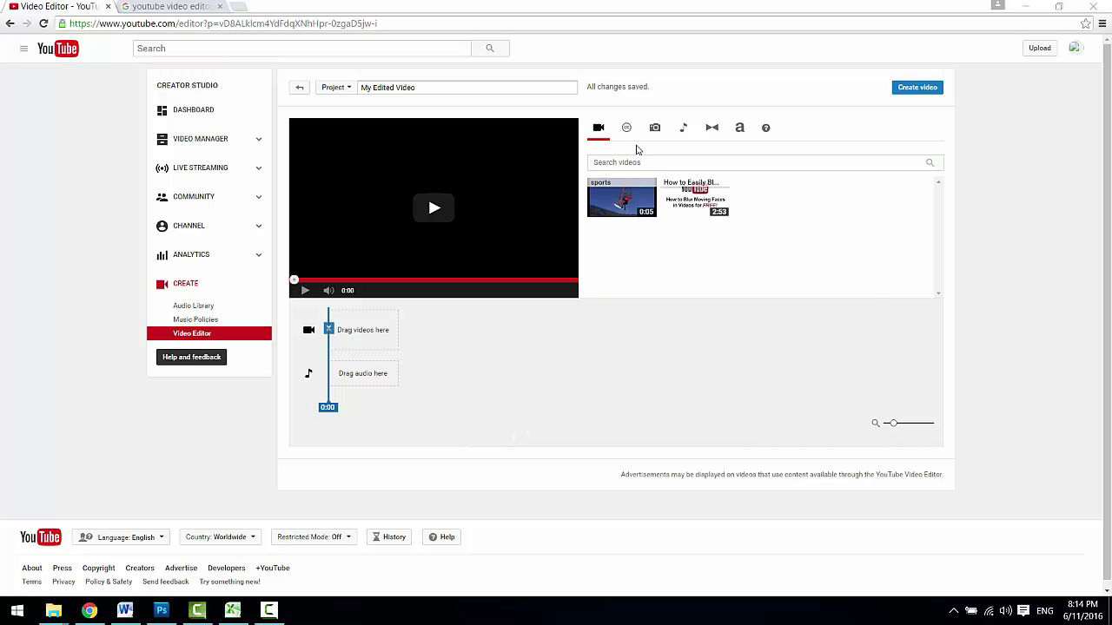
pyautogui.click(626, 131)
pyautogui.click(655, 129)
pyautogui.click(598, 128)
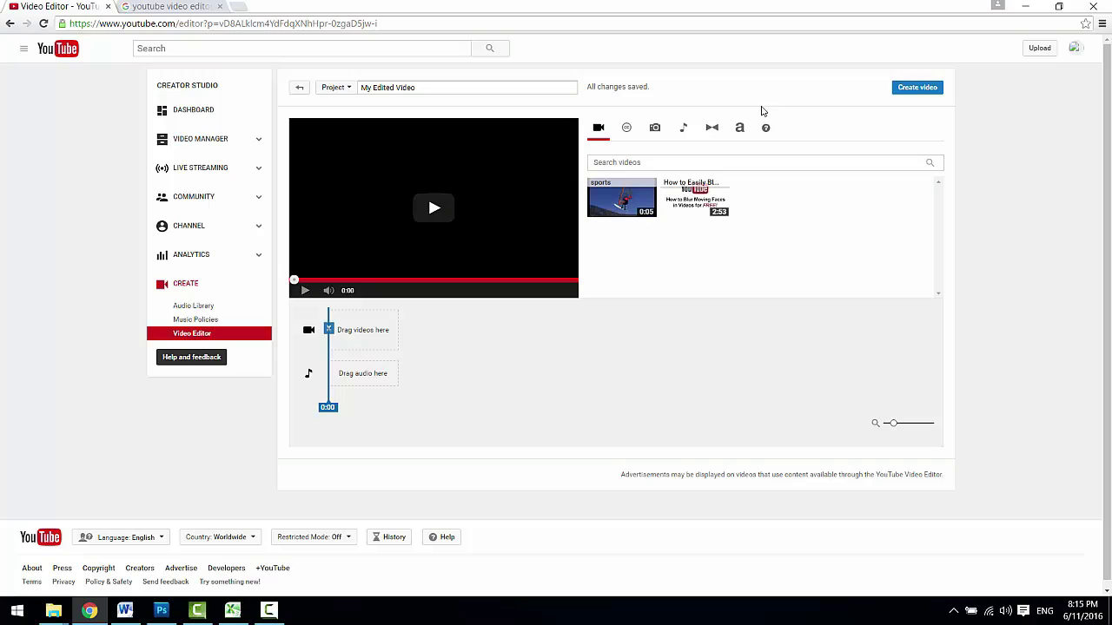
pyautogui.click(1042, 49)
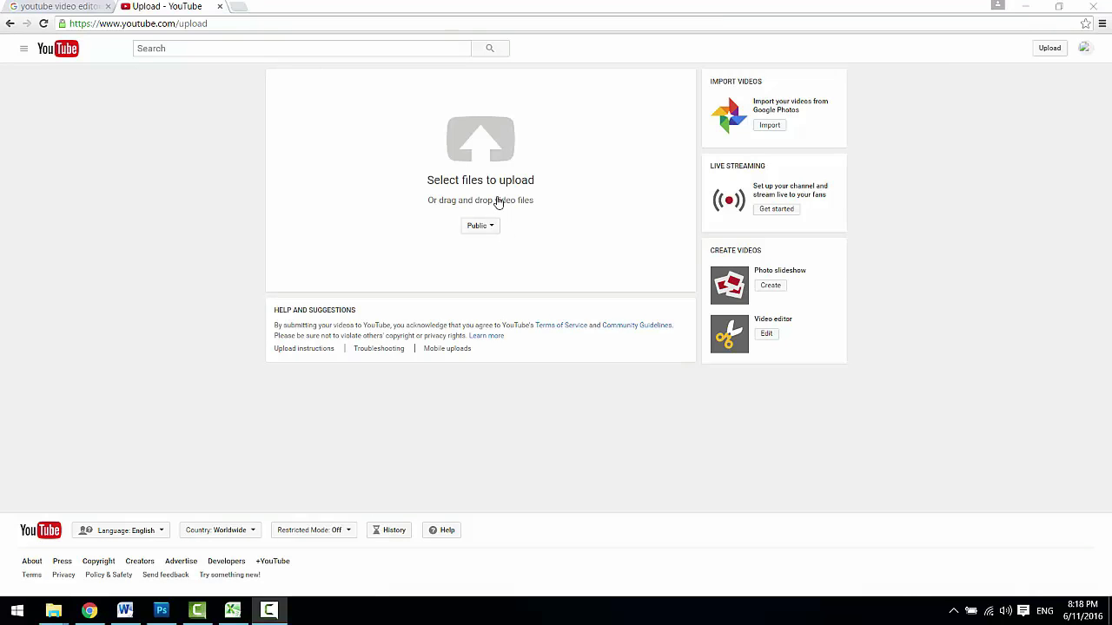
# Upload the sports video file and return to the Video Editor via Creator Studio's CREATE section.
pyautogui.click(480, 156)
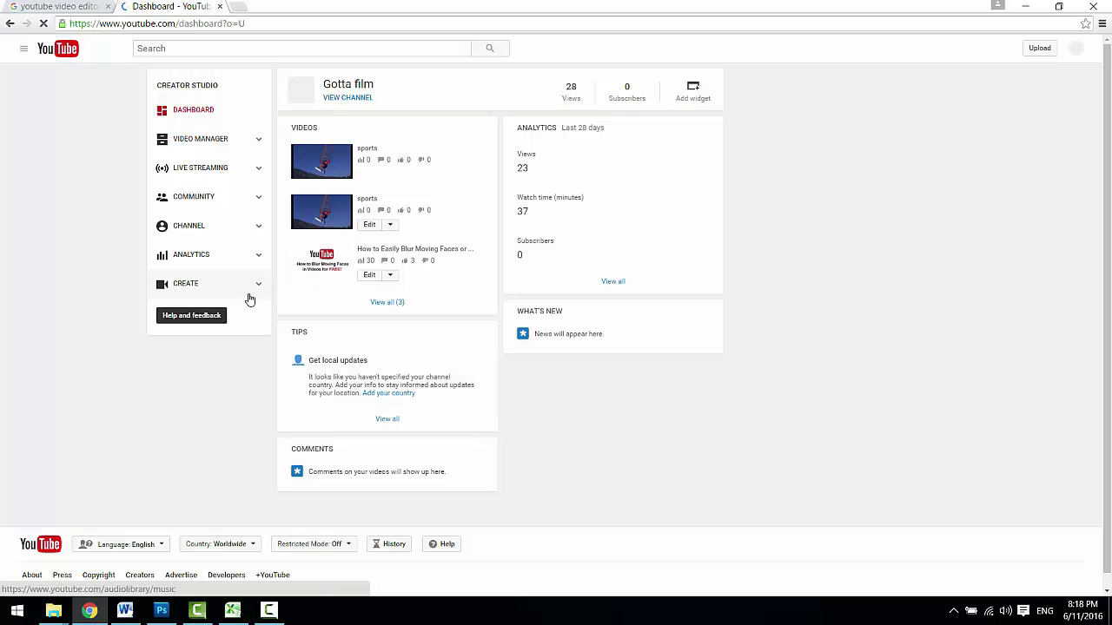
pyautogui.click(260, 289)
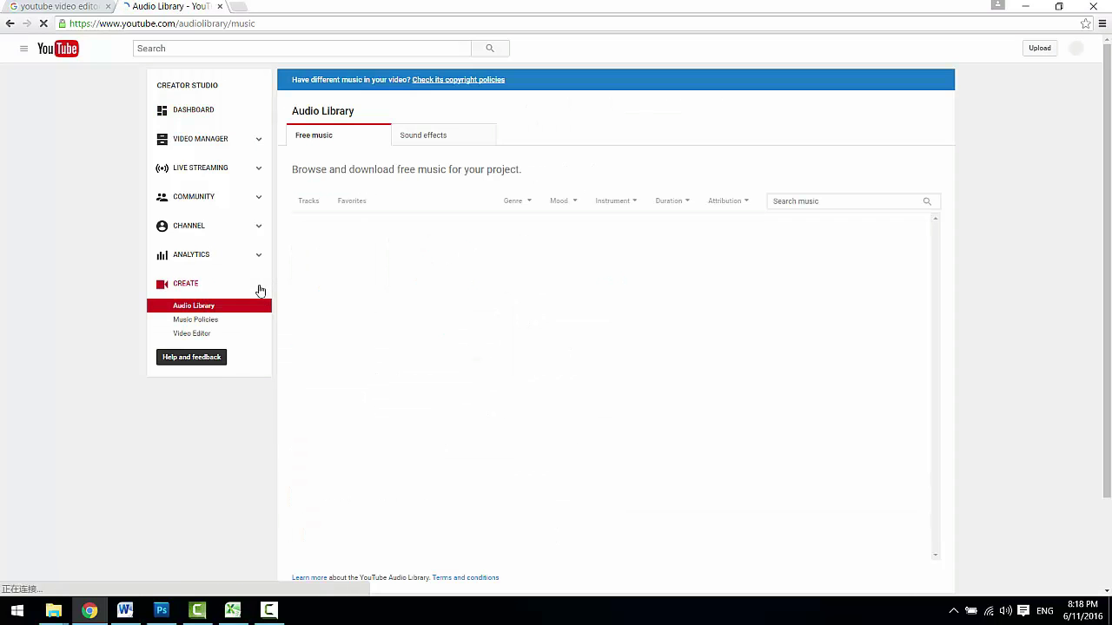
pyautogui.click(195, 338)
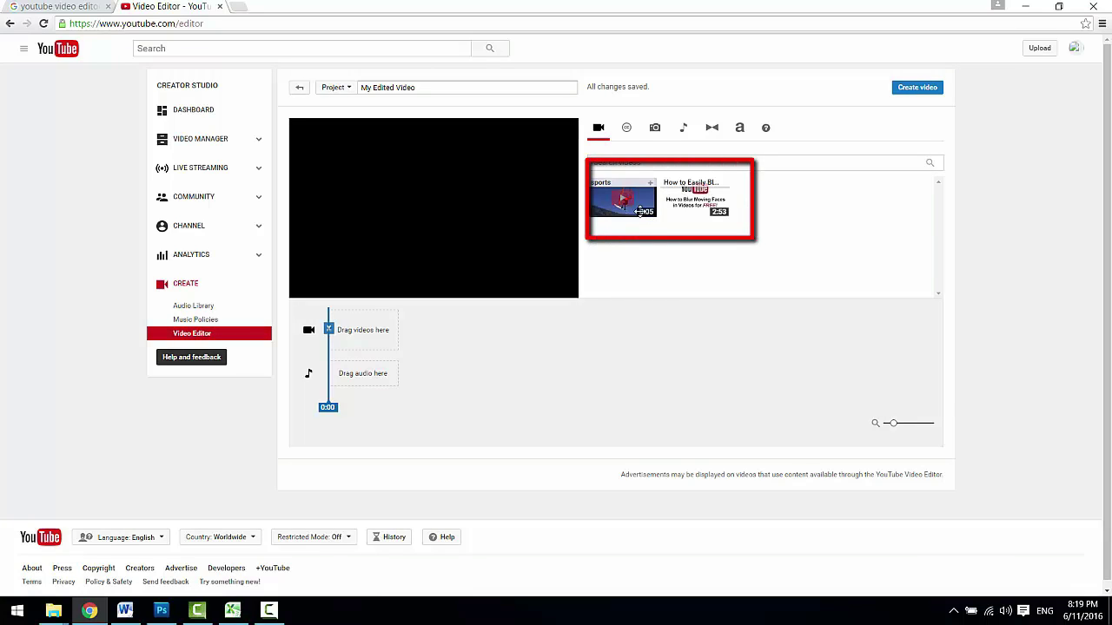
# Place the 0:05 sports clip on the timeline and review its filters, text and audio settings.
pyautogui.moveTo(650, 216)
pyautogui.mouseDown()
pyautogui.moveTo(453, 309)
pyautogui.moveTo(365, 335)
pyautogui.mouseUp()
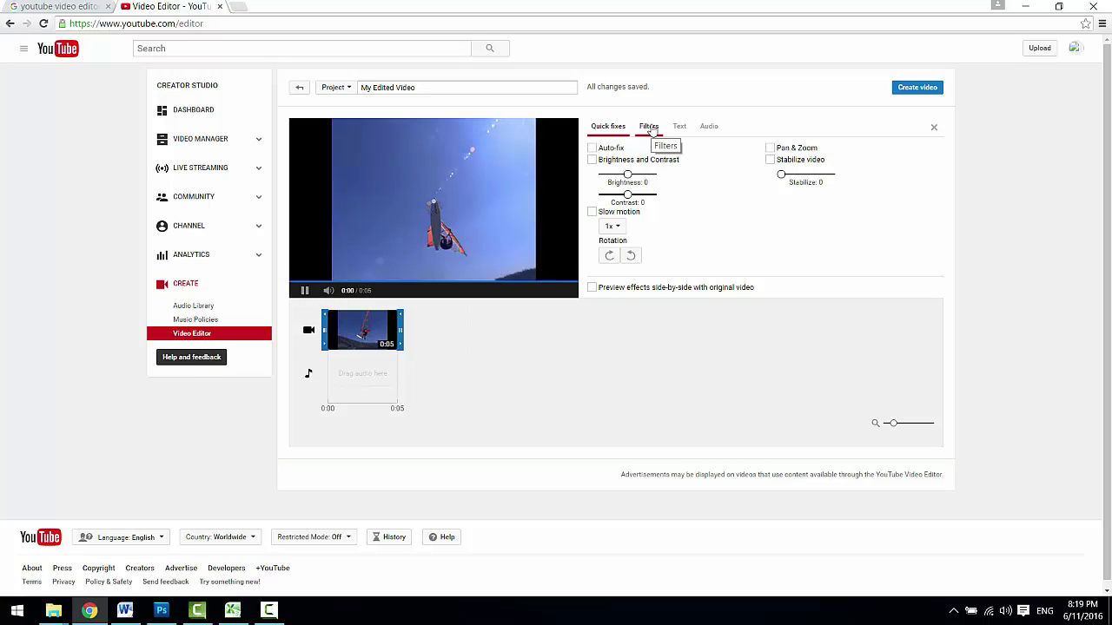
pyautogui.click(650, 129)
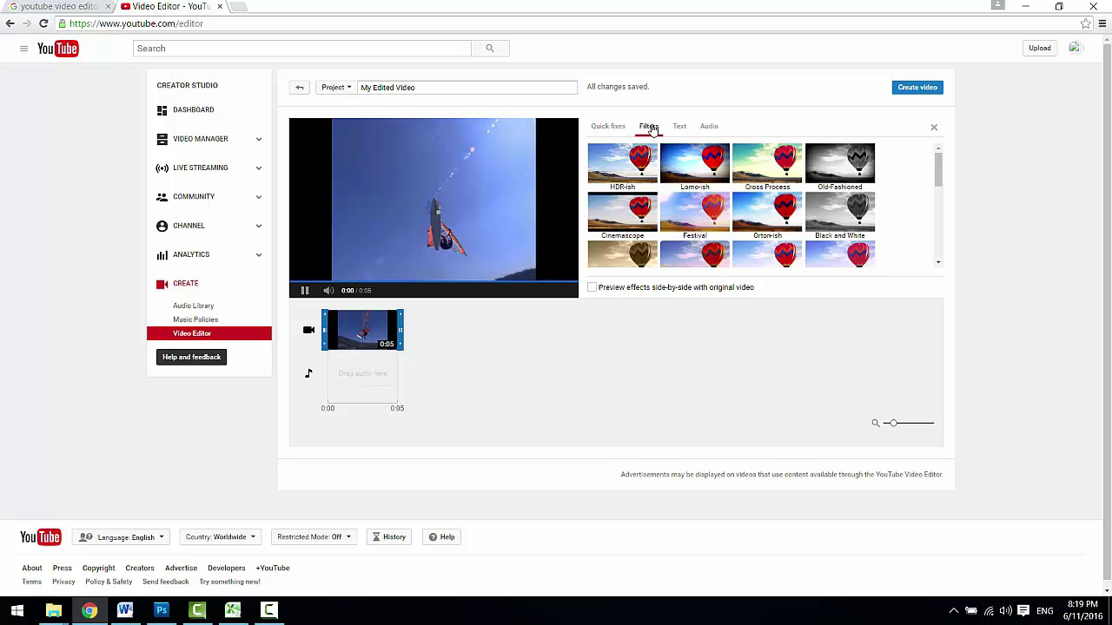
pyautogui.click(681, 130)
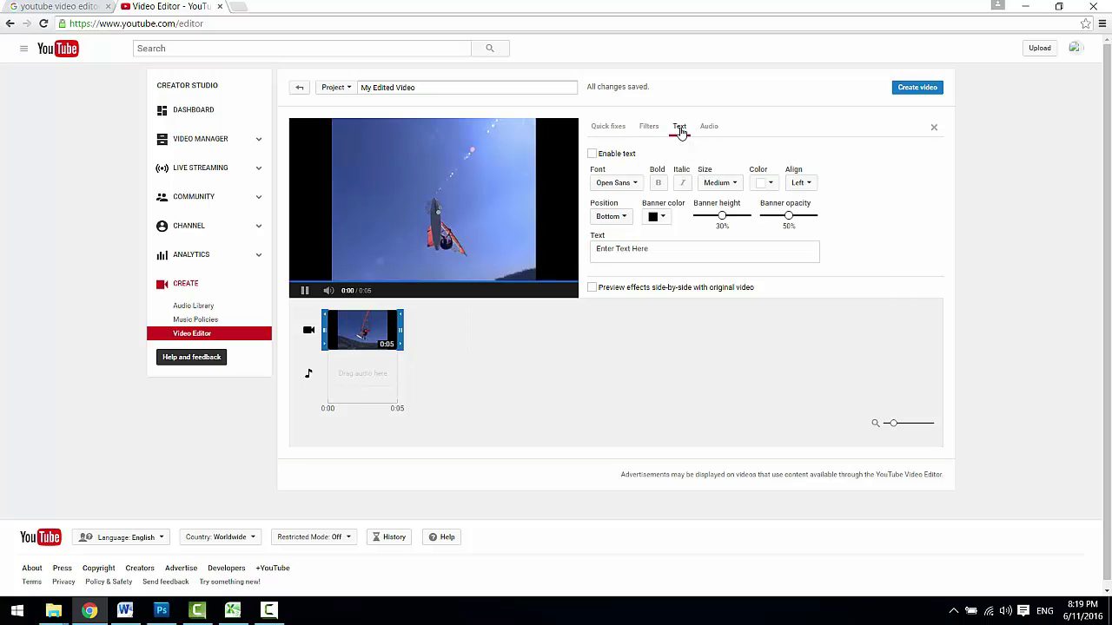
pyautogui.click(709, 131)
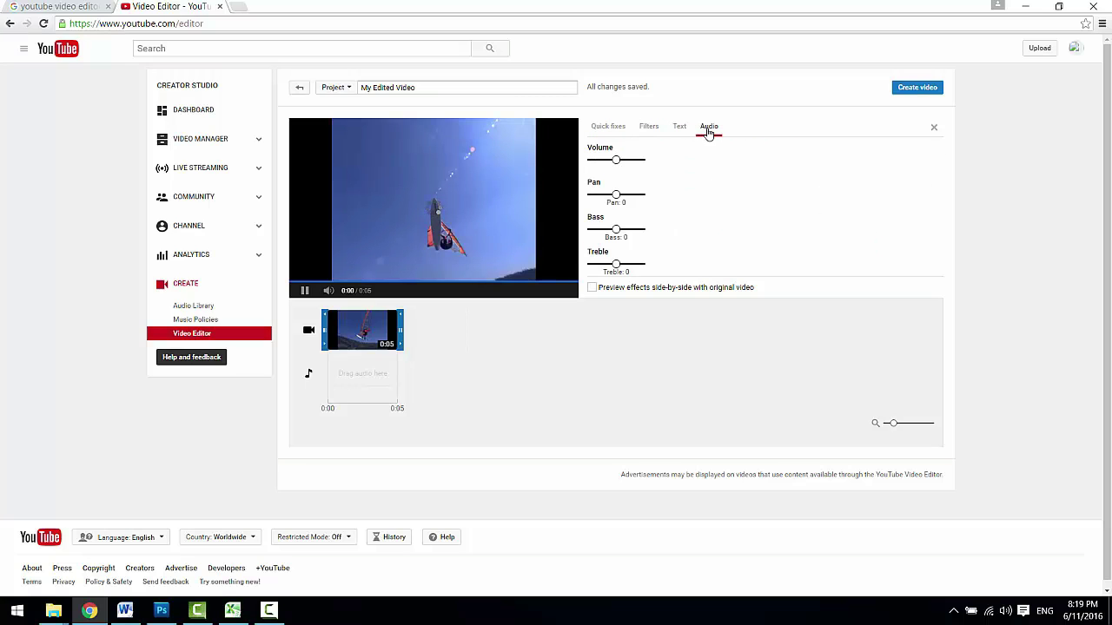
pyautogui.click(610, 130)
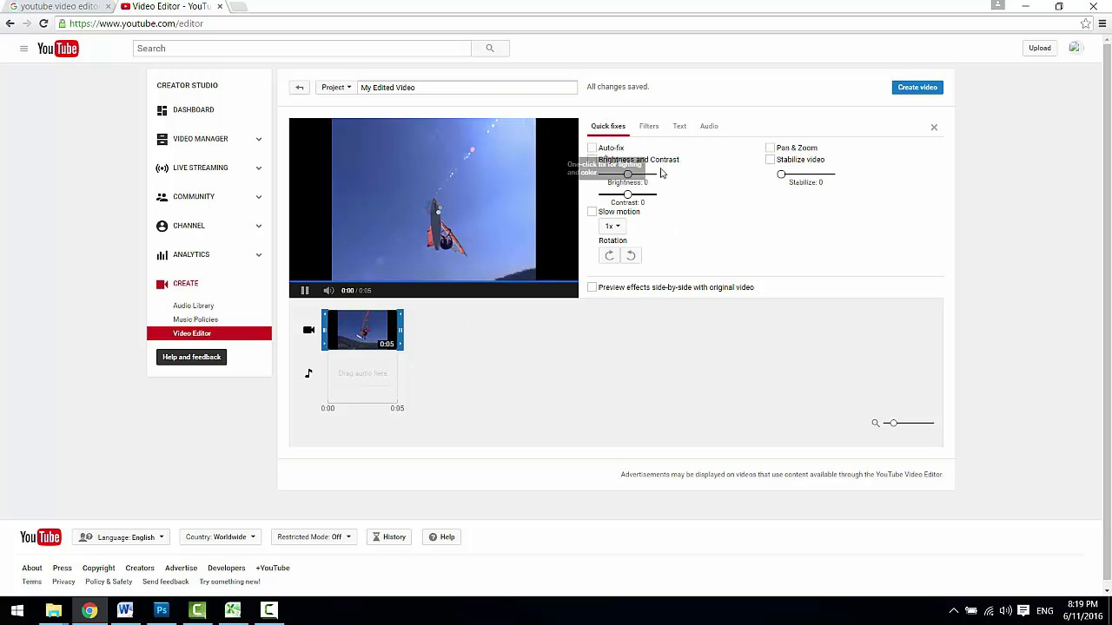
# Try Pan & Zoom and Stabilize on the windsurfing clip, then switch both off.
pyautogui.click(771, 148)
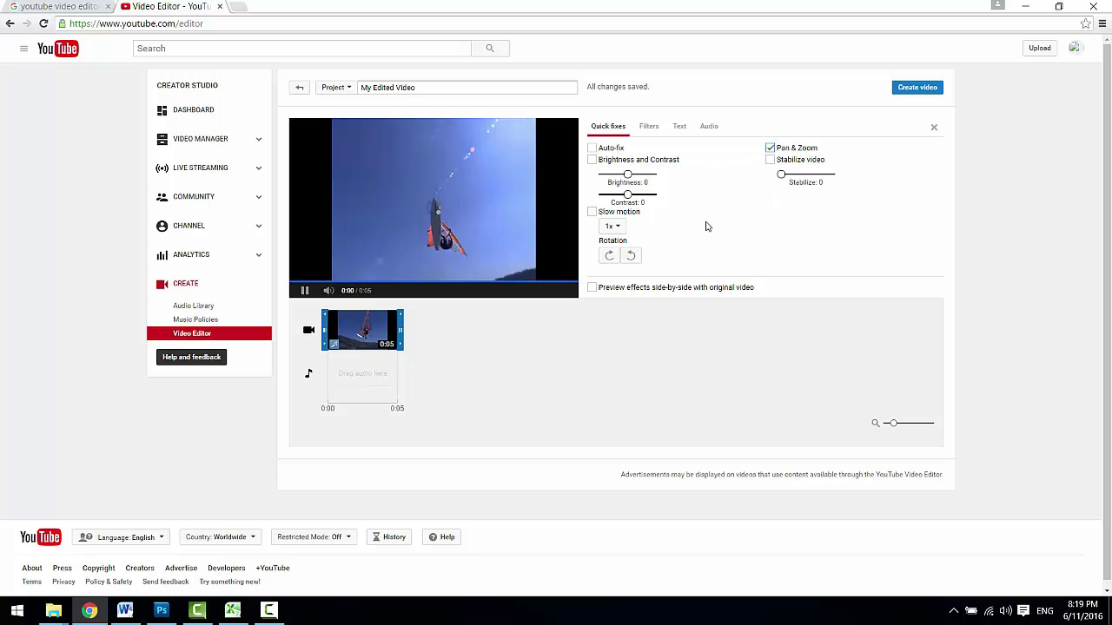
pyautogui.click(771, 149)
pyautogui.click(771, 160)
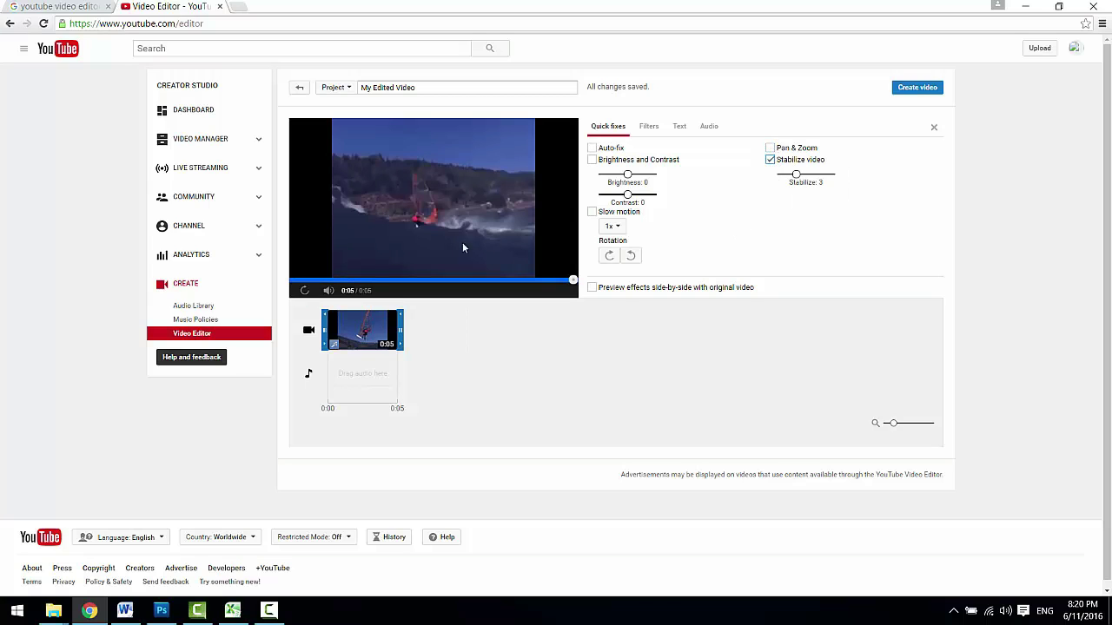
pyautogui.click(304, 290)
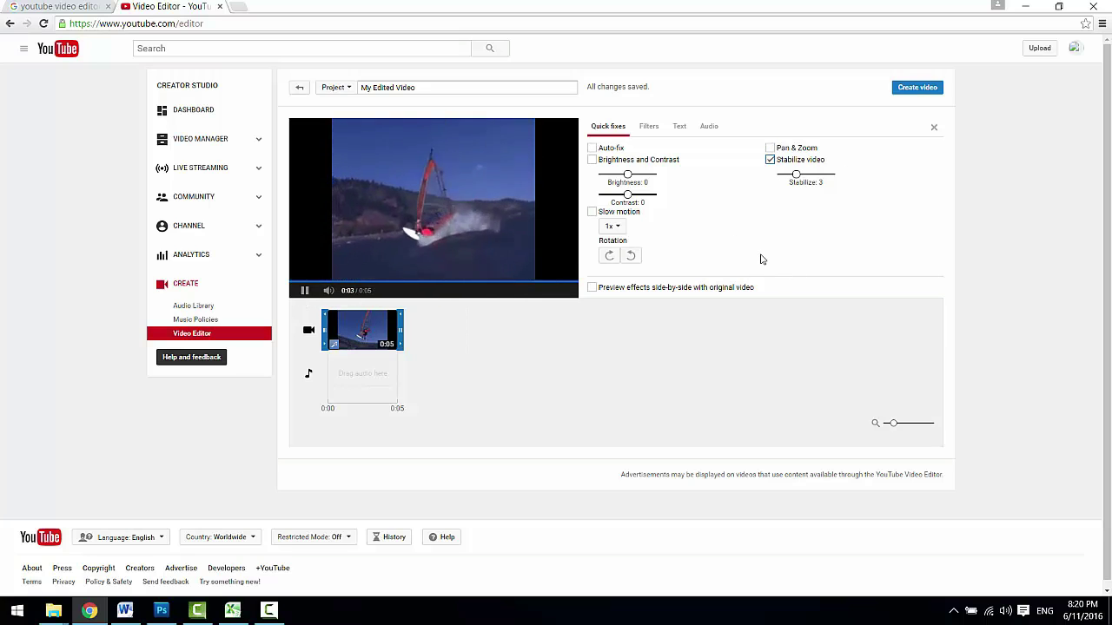
pyautogui.click(769, 160)
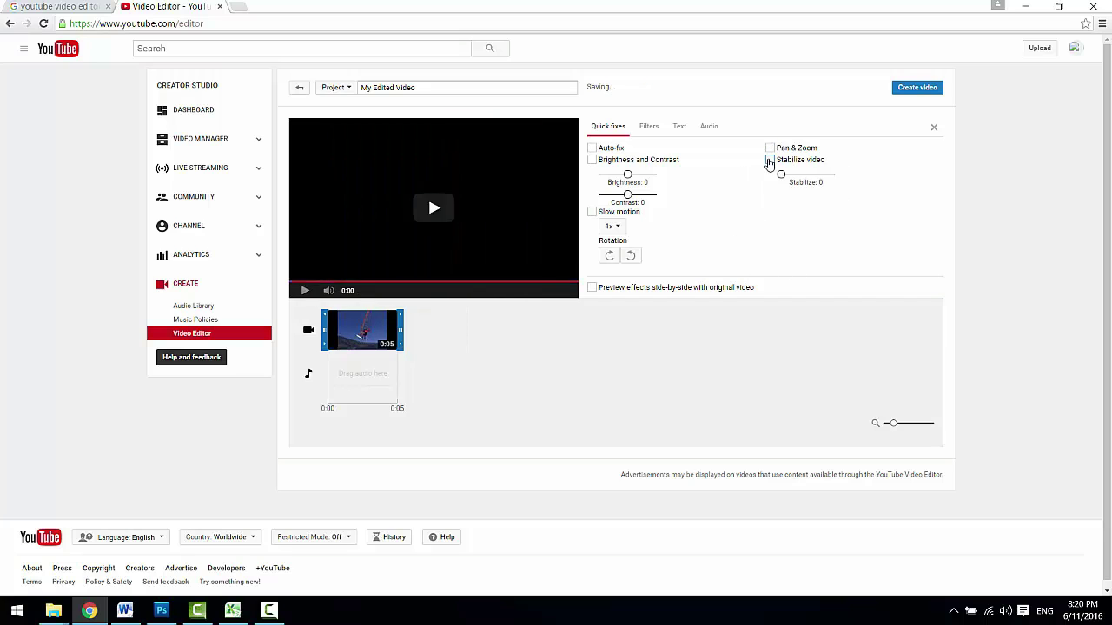
# Try 4x slow motion on the clip, then rotate it to the right.
pyautogui.click(592, 212)
pyautogui.click(611, 225)
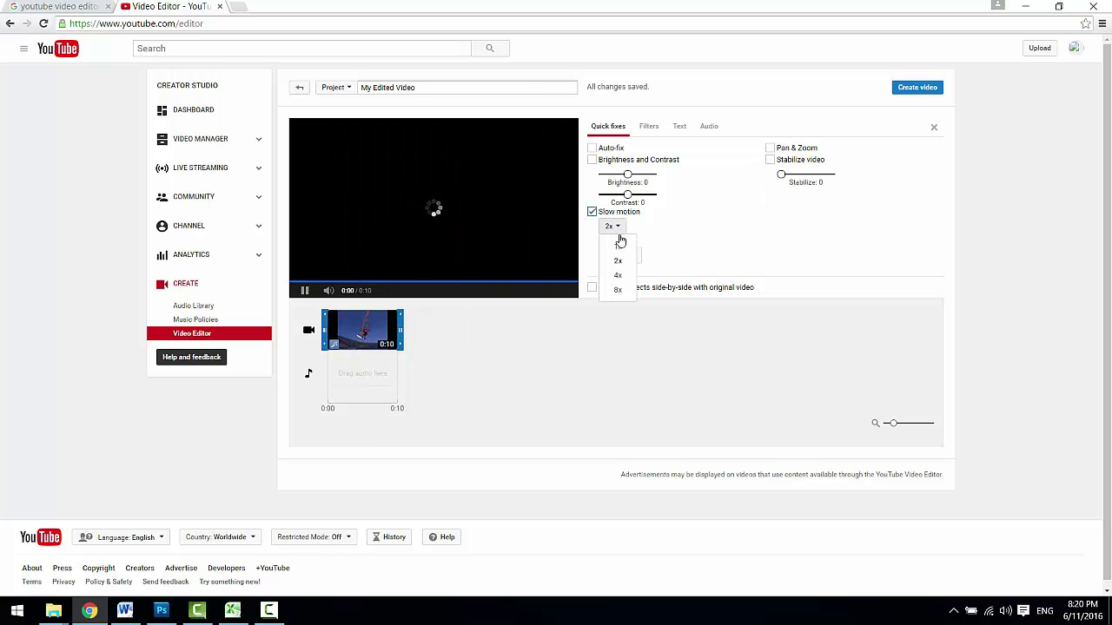
pyautogui.click(618, 275)
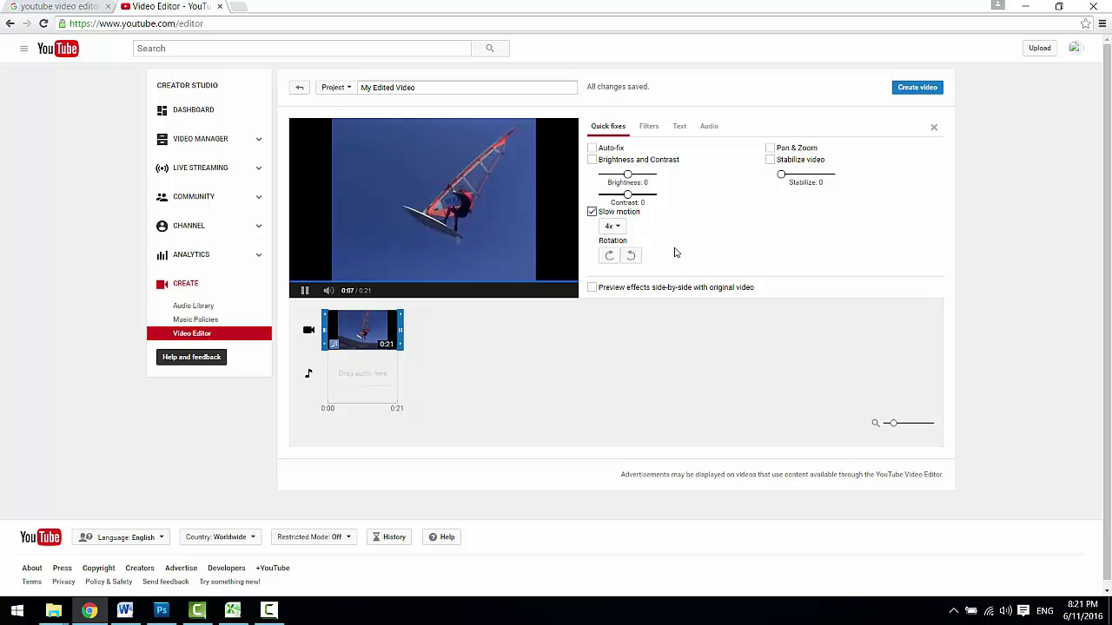
pyautogui.click(609, 256)
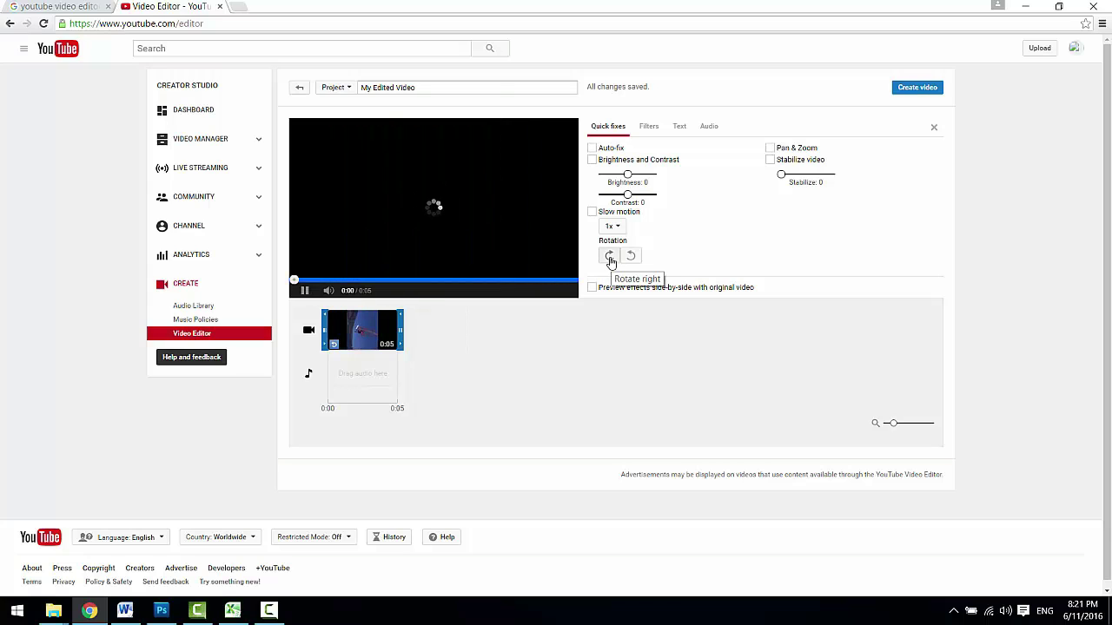
# Enable the side-by-side effects preview, pause playback and zoom the timeline in.
pyautogui.click(593, 289)
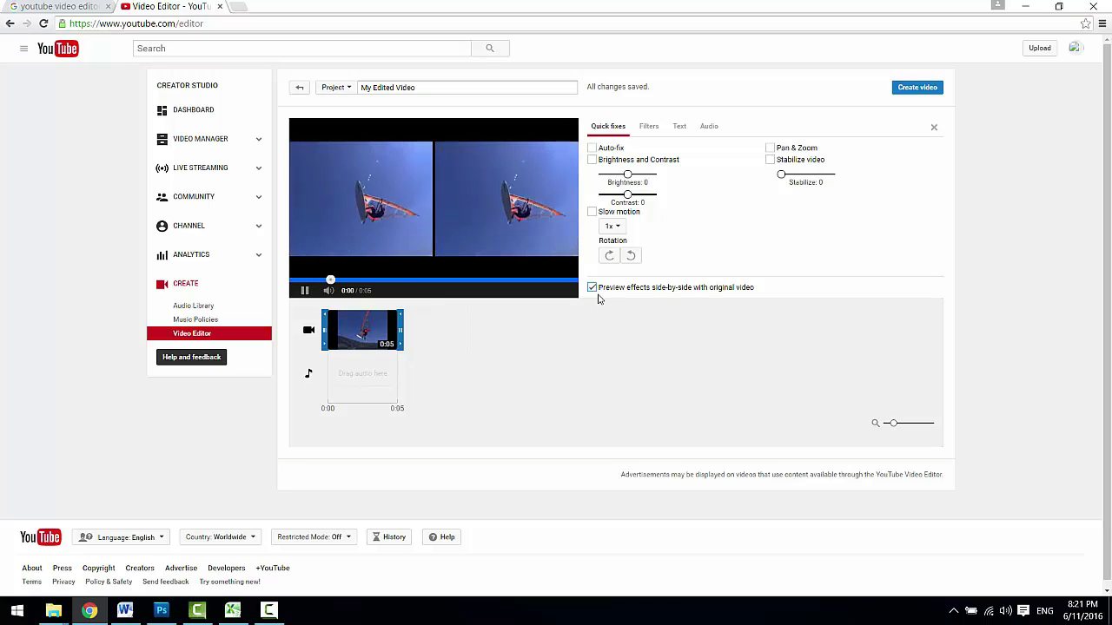
pyautogui.click(305, 290)
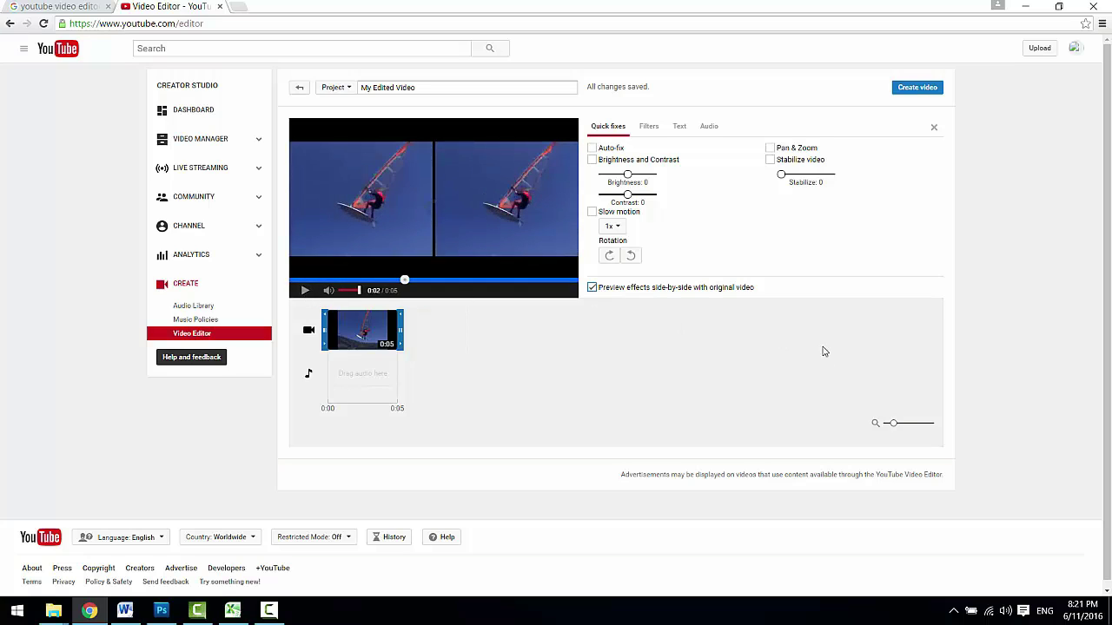
pyautogui.moveTo(896, 429); pyautogui.dragTo(906, 426)
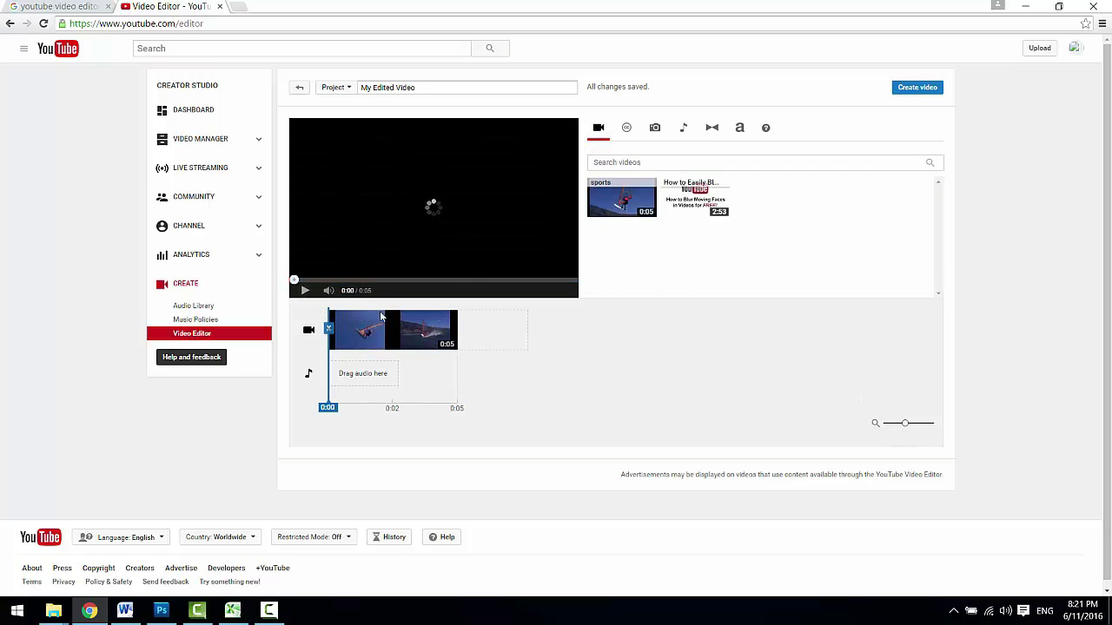
pyautogui.moveTo(905, 425); pyautogui.dragTo(927, 425)
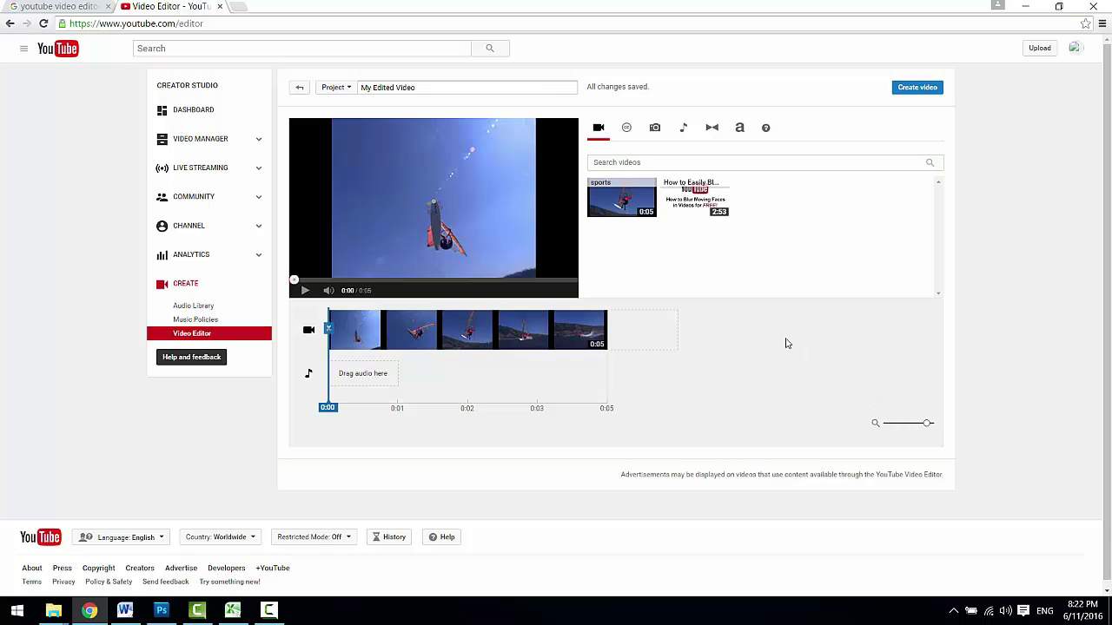
# Move playback to 0:04 and search Creative Commons videos for 'sports', scrolling the results.
pyautogui.click(703, 336)
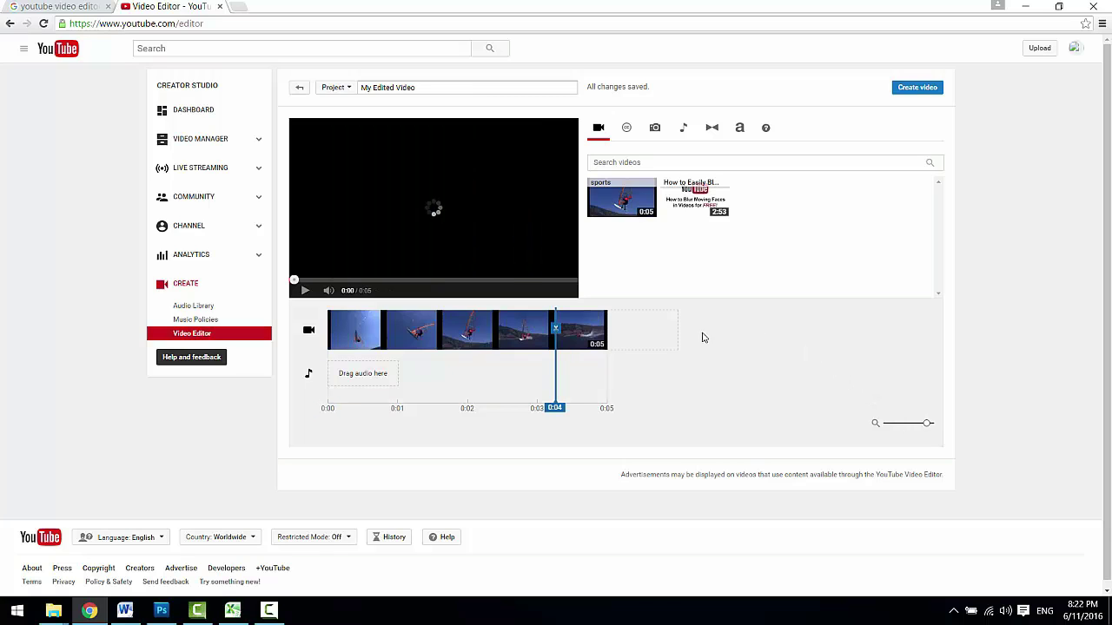
pyautogui.click(625, 129)
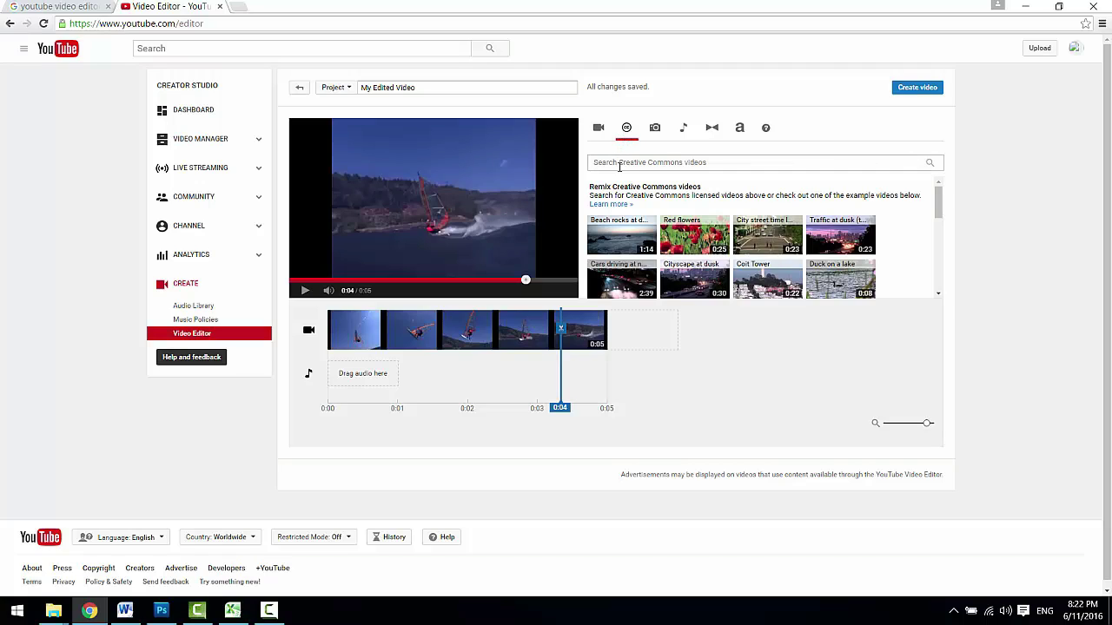
pyautogui.click(626, 166)
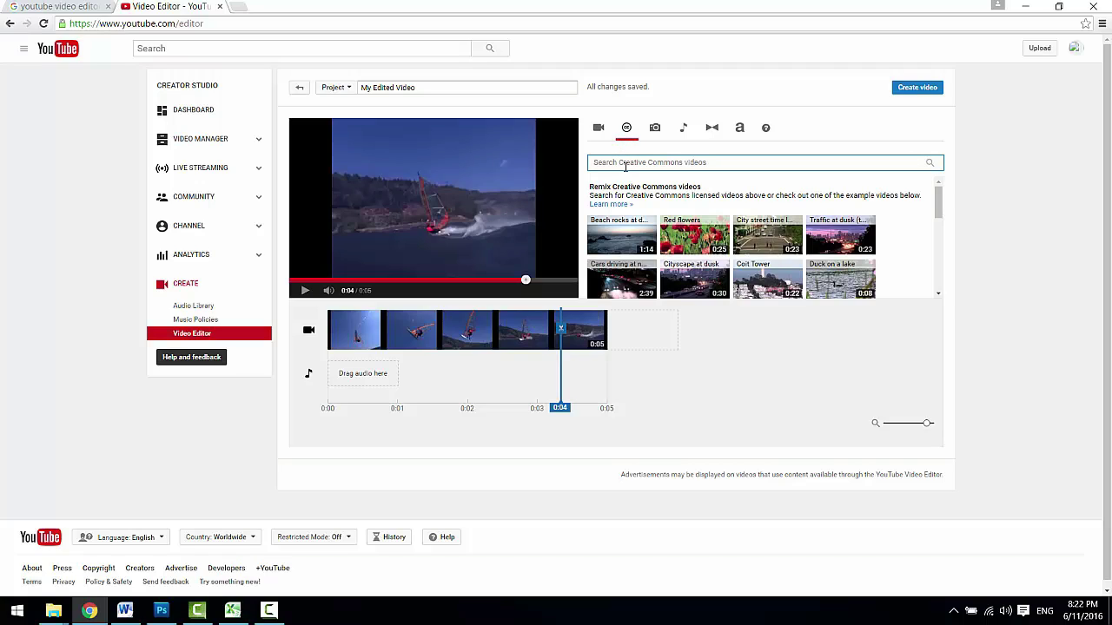
pyautogui.write('sports')
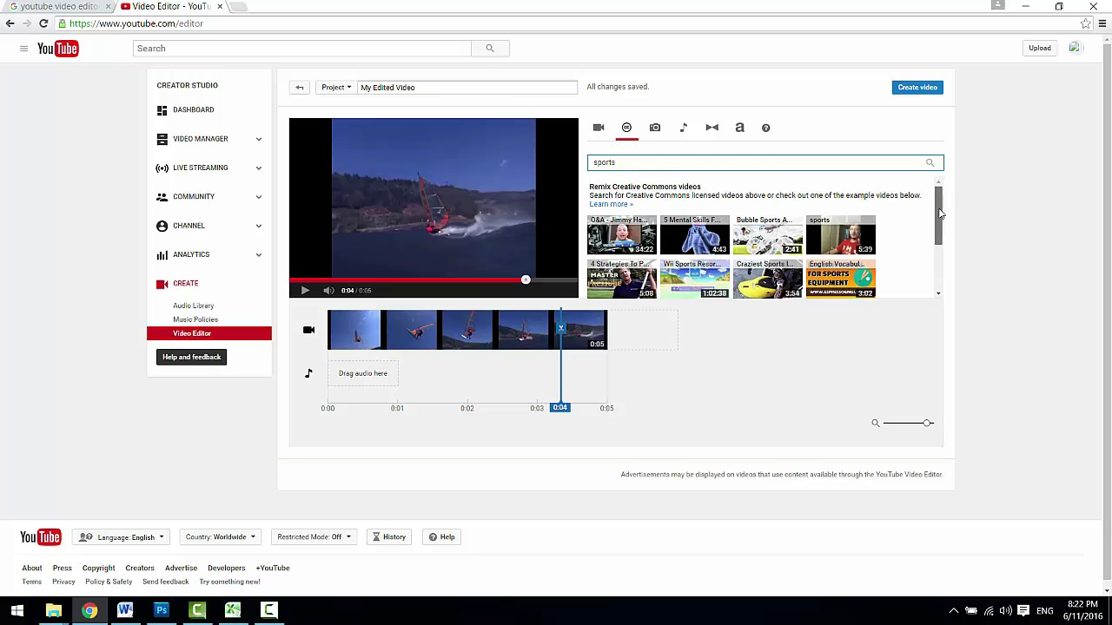
pyautogui.moveTo(940, 217); pyautogui.dragTo(918, 325)
# Import the Profile photos album into the project's photo library.
pyautogui.click(655, 128)
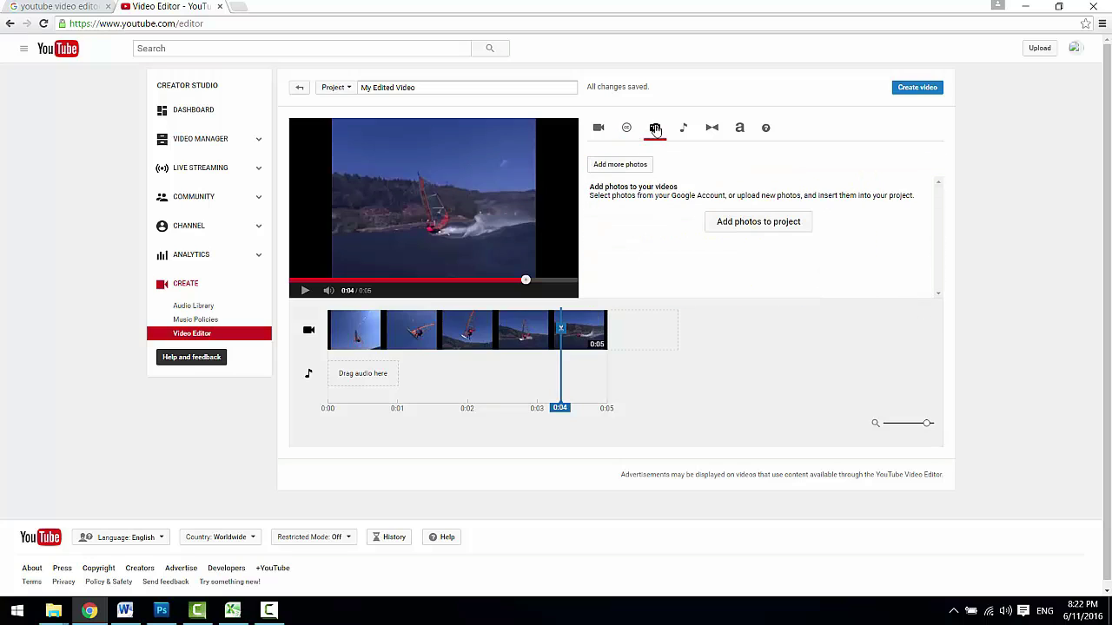
pyautogui.click(623, 172)
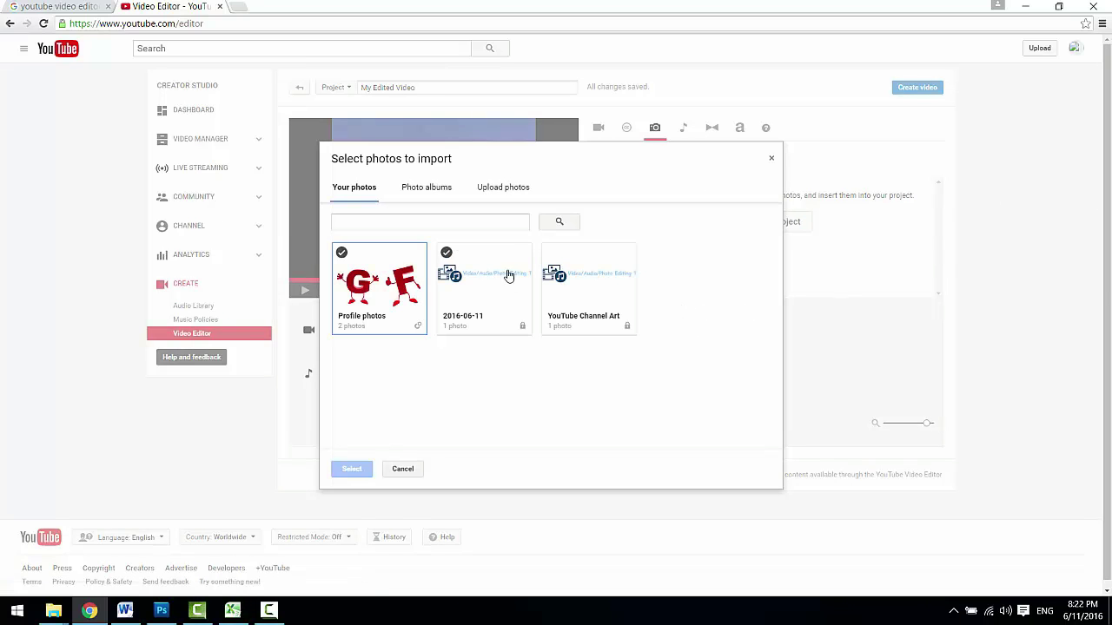
pyautogui.click(363, 303)
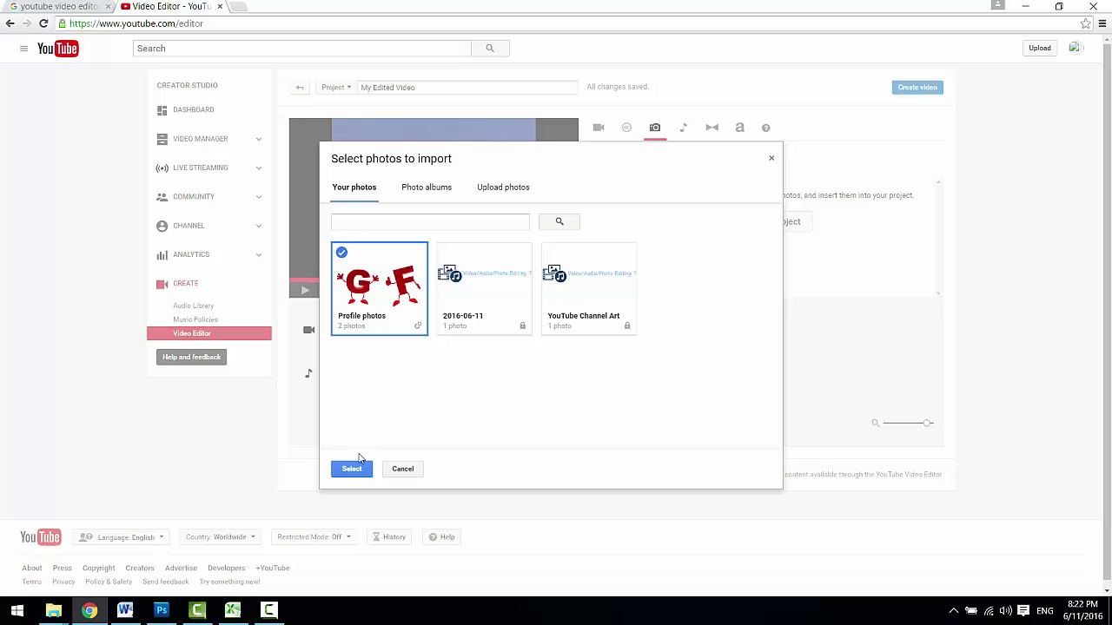
pyautogui.click(353, 469)
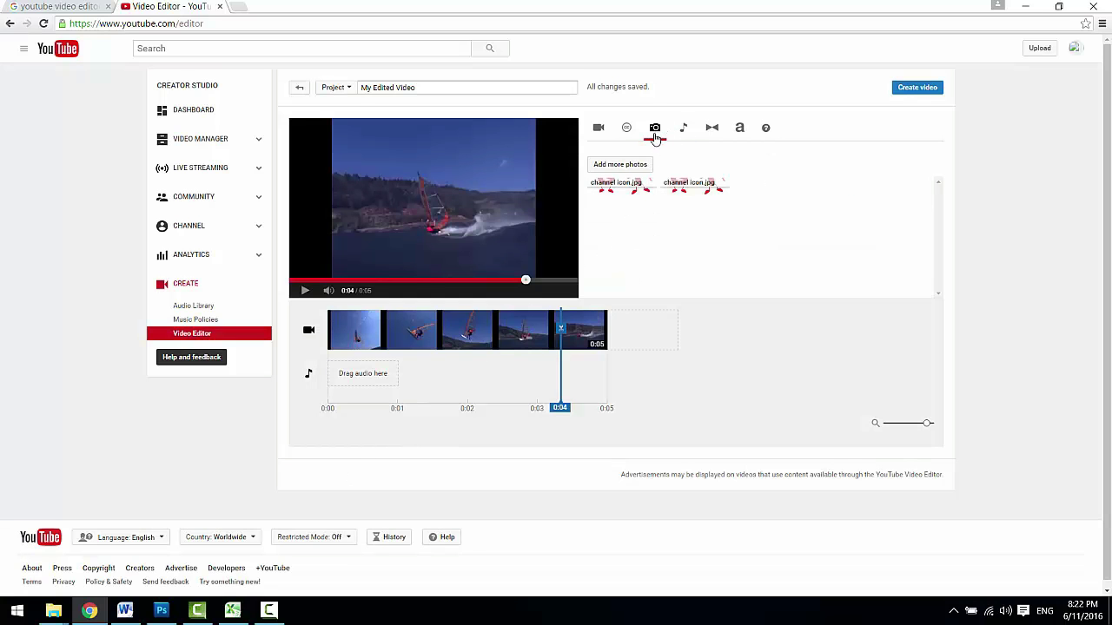
pyautogui.click(612, 165)
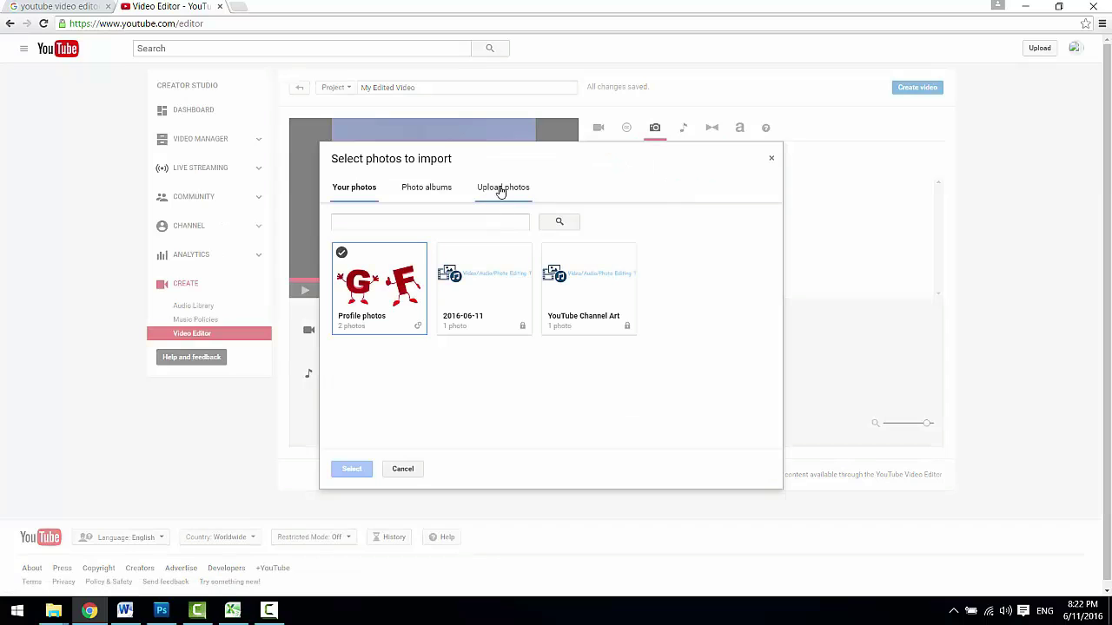
pyautogui.click(501, 189)
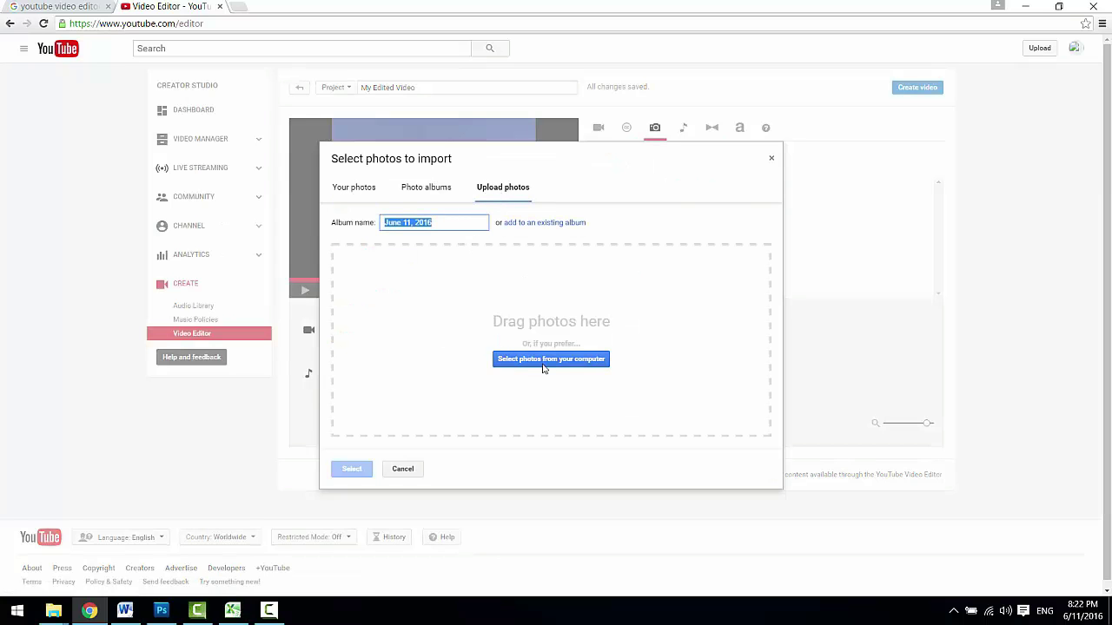
pyautogui.click(403, 469)
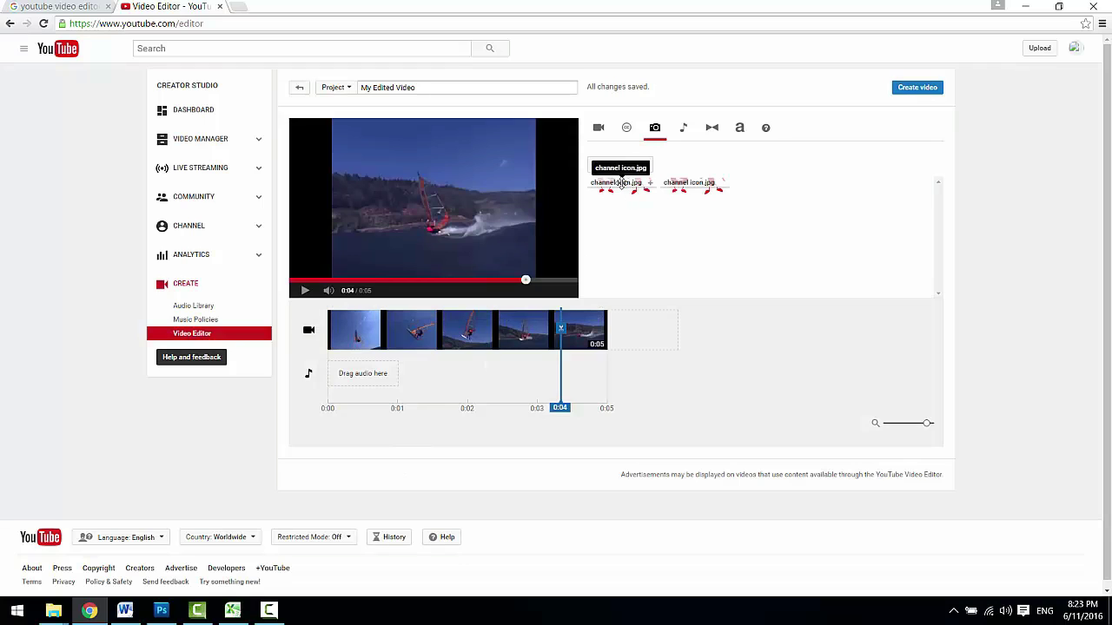
# Add channel icon.jpg after the sports clip, zoom the timeline out, and show audio tracks.
pyautogui.moveTo(619, 187); pyautogui.dragTo(653, 335)
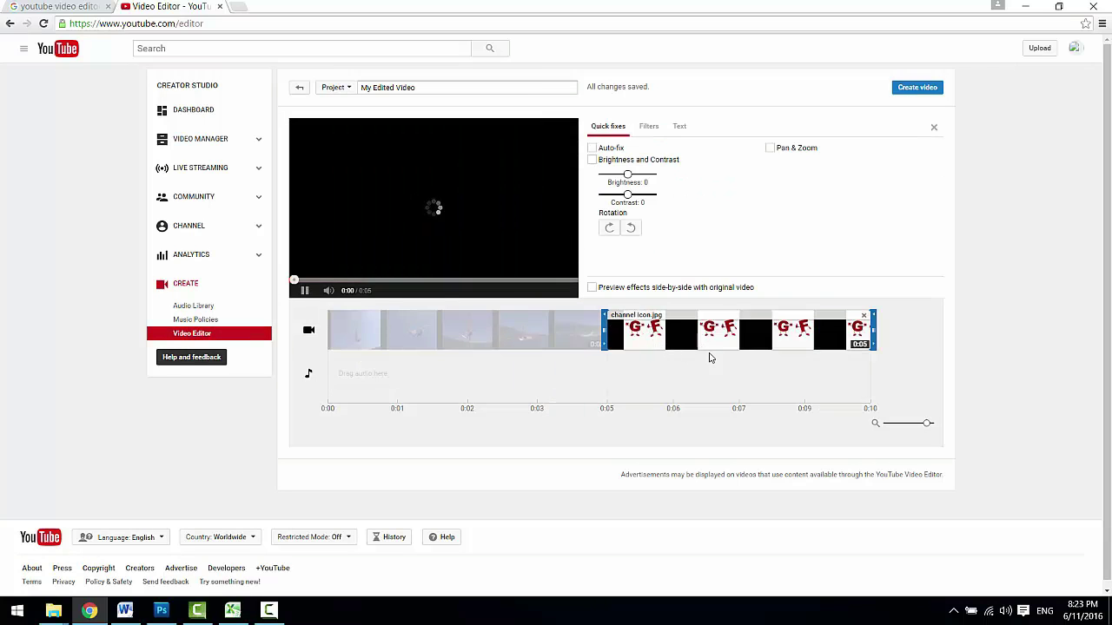
pyautogui.moveTo(930, 427); pyautogui.dragTo(898, 427)
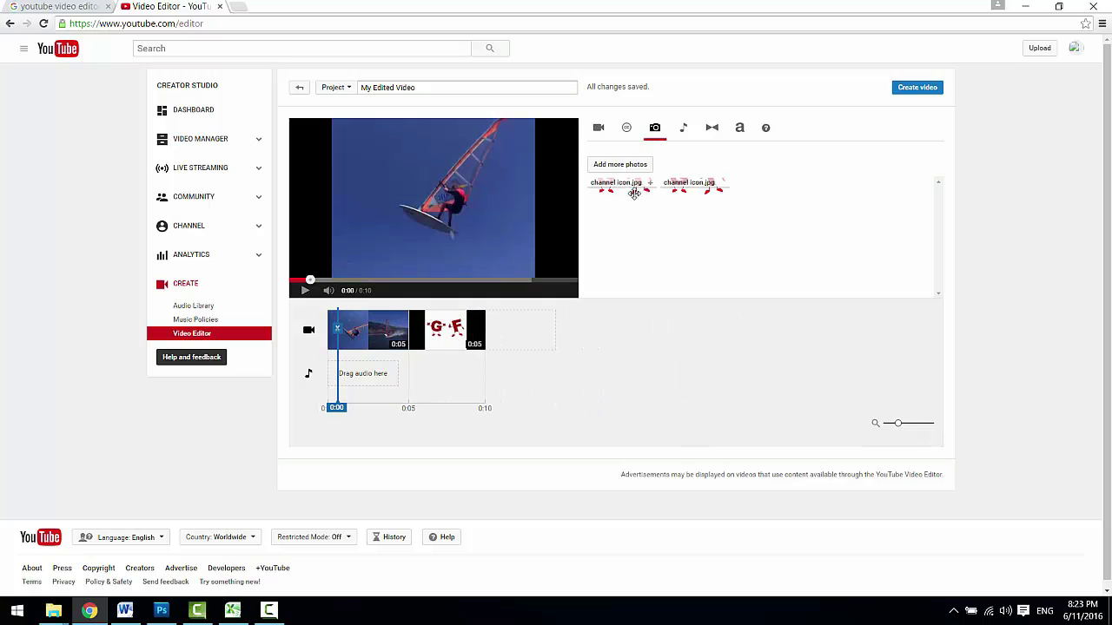
pyautogui.click(685, 130)
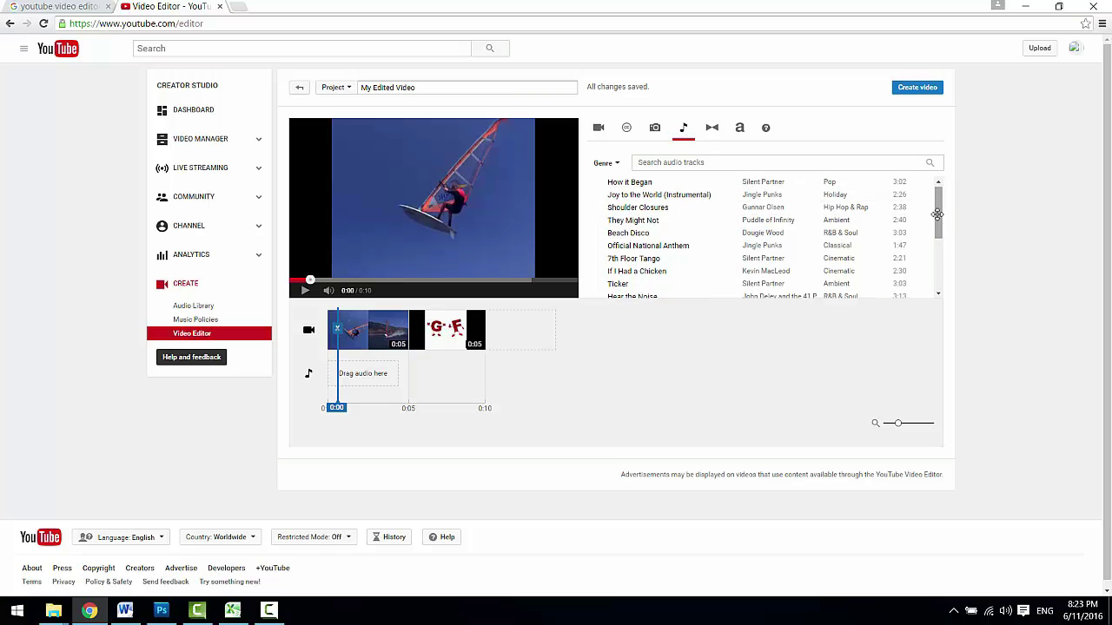
# Filter the audio library to the Blues genre and search for salgre.
pyautogui.scroll(-2, 939, 230)
pyautogui.scroll(-10, 939, 234)
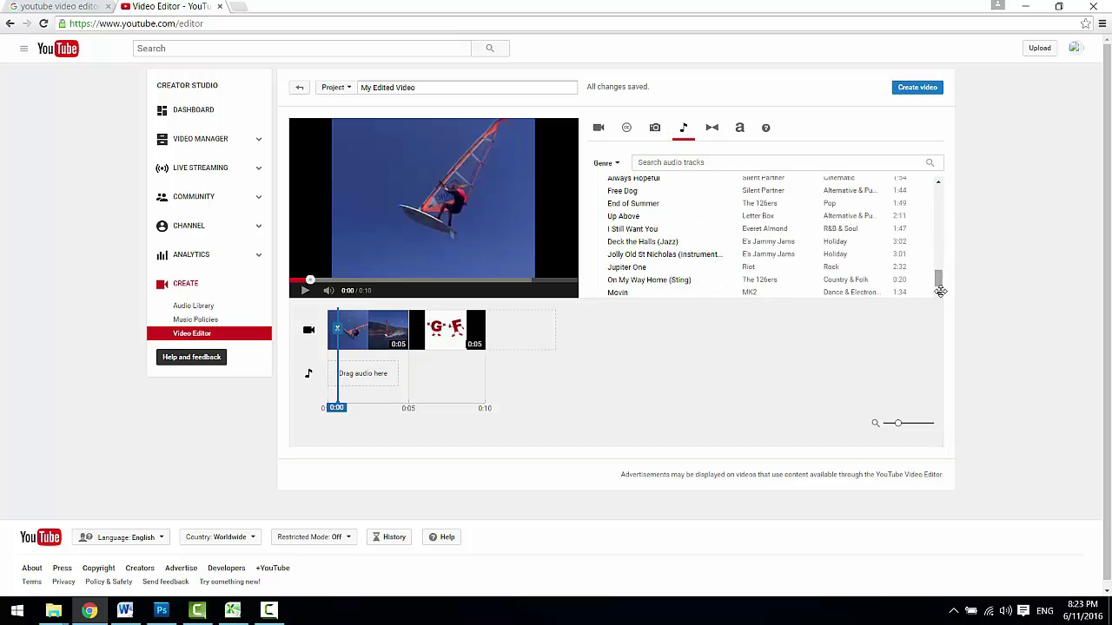
pyautogui.scroll(-10, 937, 258)
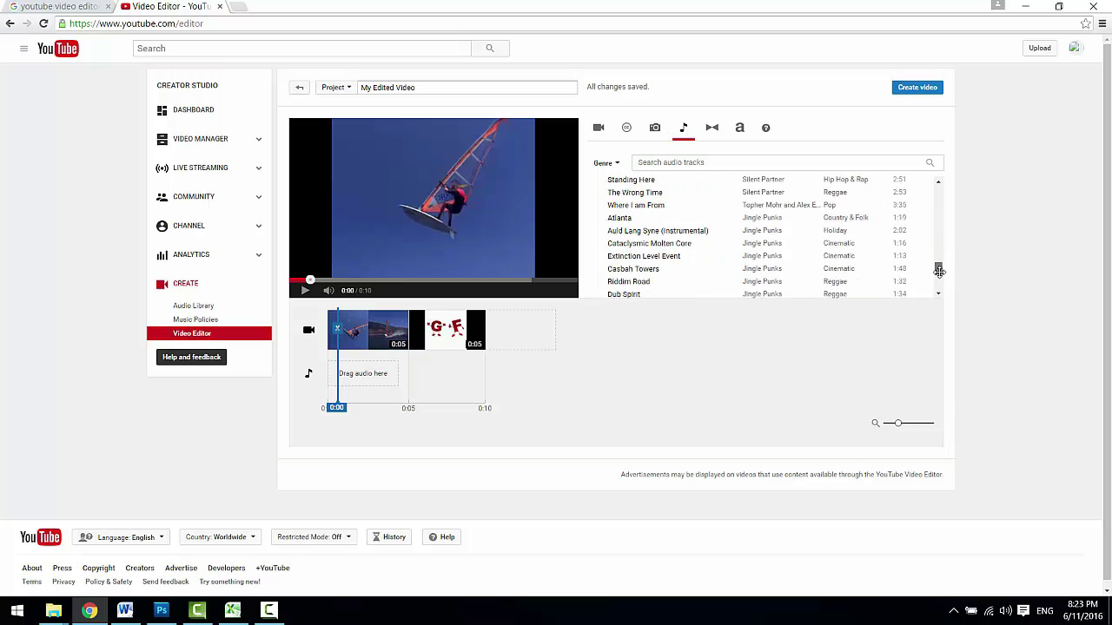
pyautogui.scroll(-10, 939, 261)
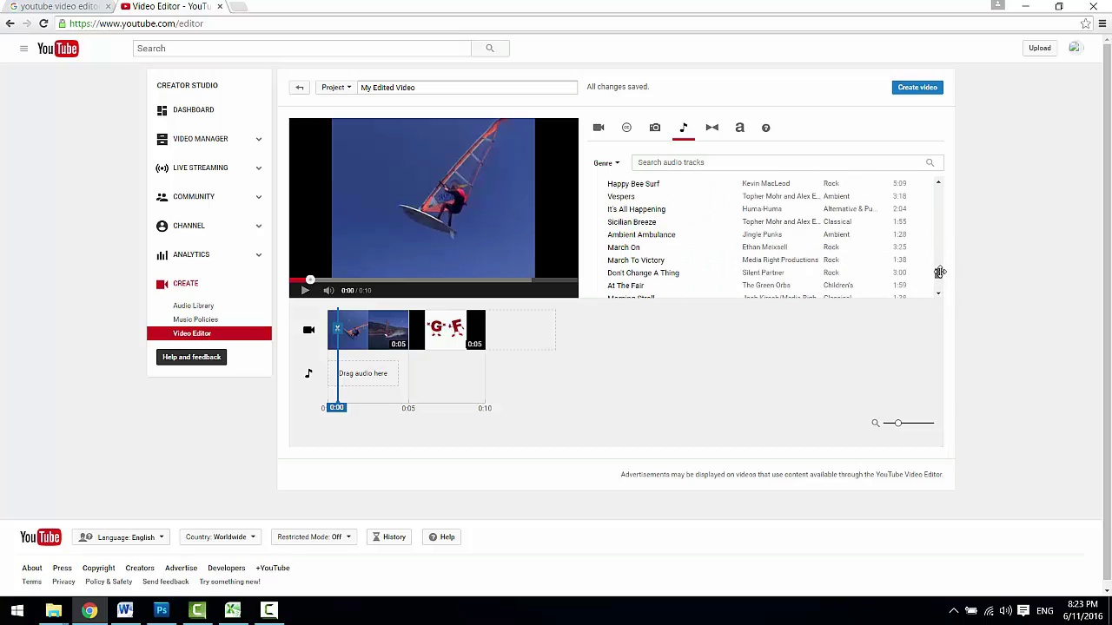
pyautogui.click(620, 166)
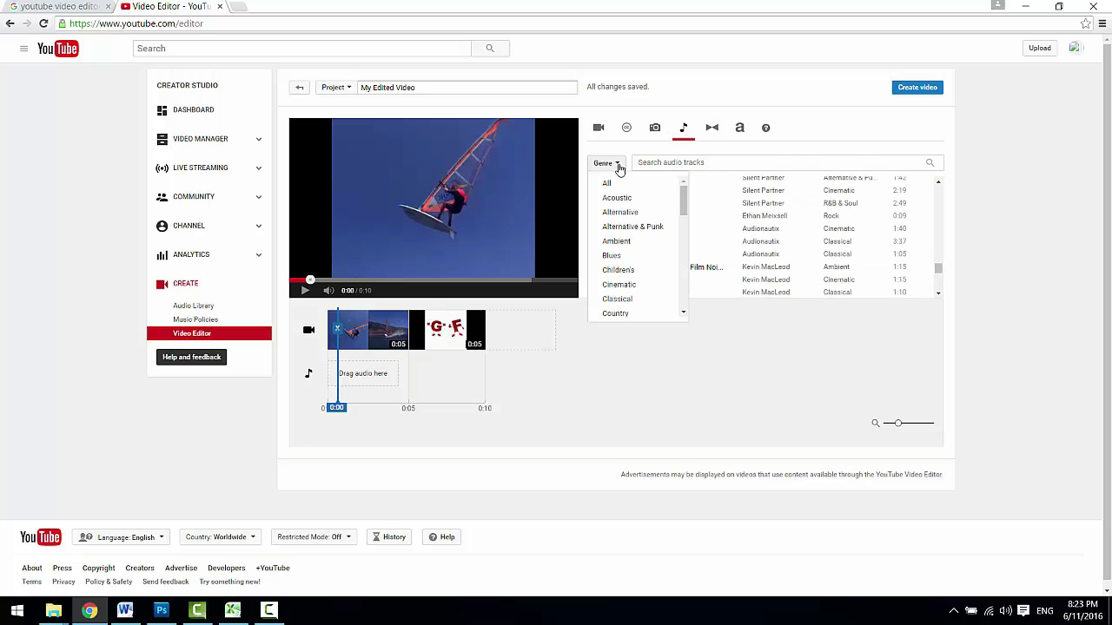
pyautogui.click(612, 256)
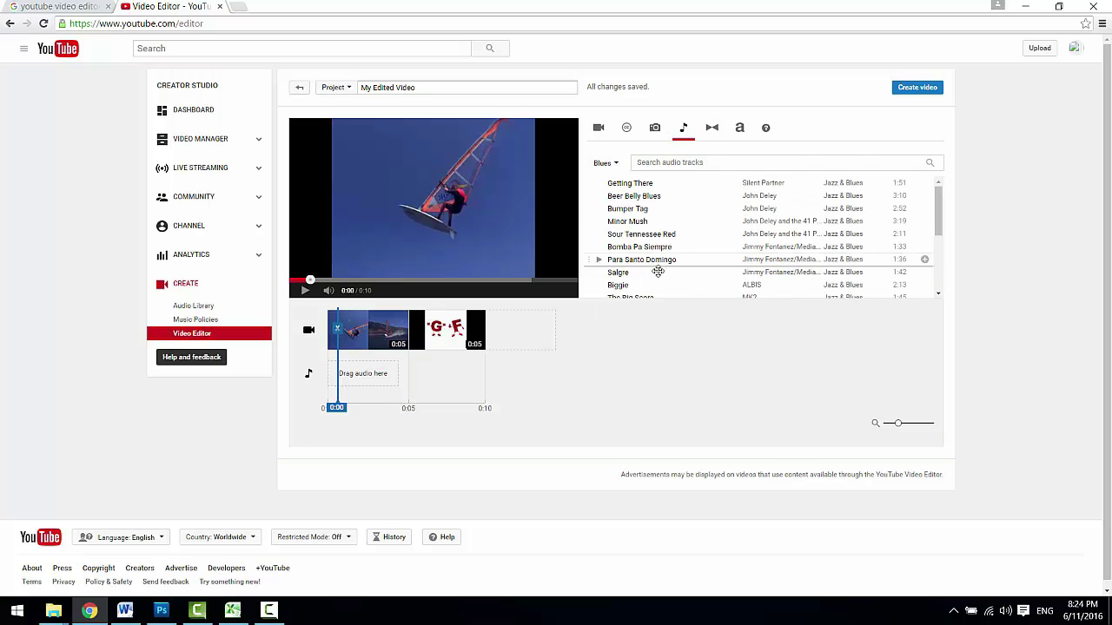
pyautogui.click(739, 165)
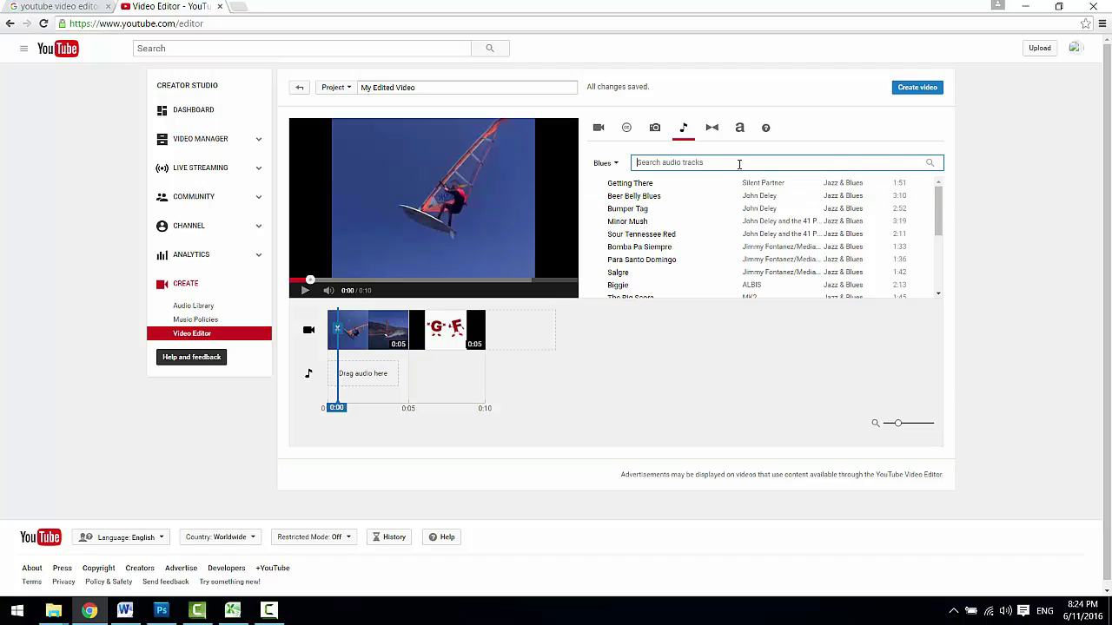
pyautogui.write('salgre')
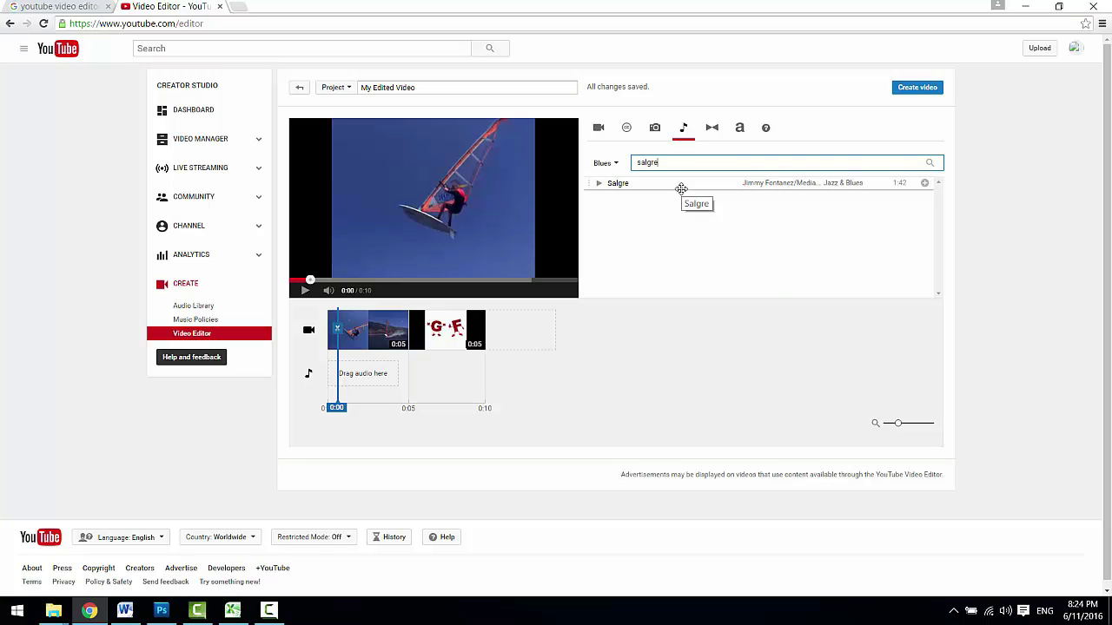
# Place the Salgre track on the audio track beneath the clips and rewind the preview to 0:01.
pyautogui.moveTo(681, 189); pyautogui.dragTo(386, 372)
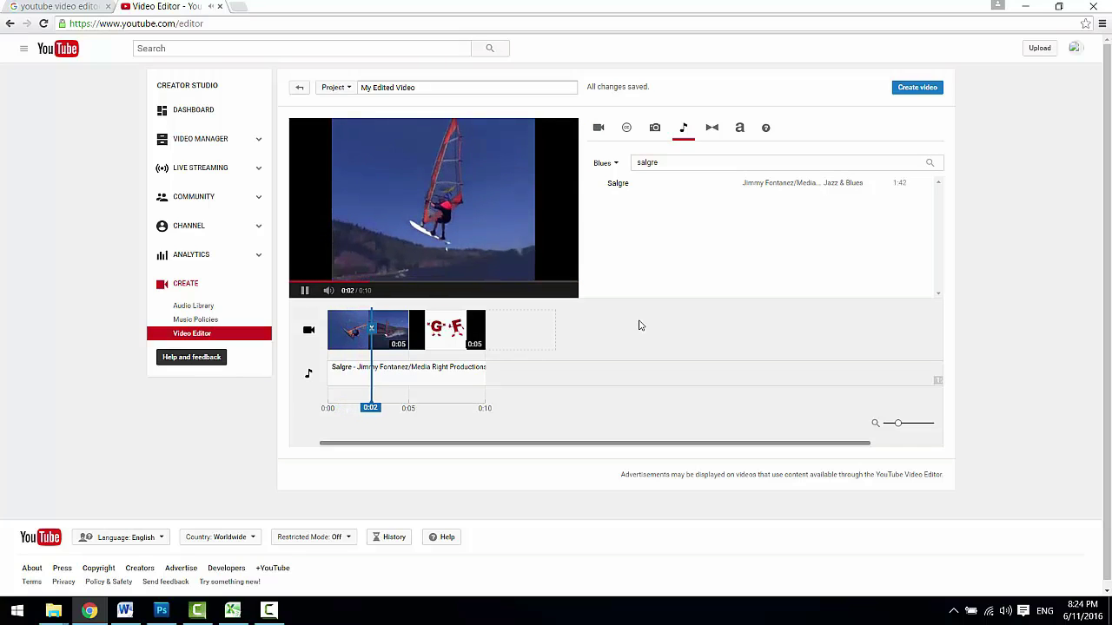
pyautogui.click(303, 289)
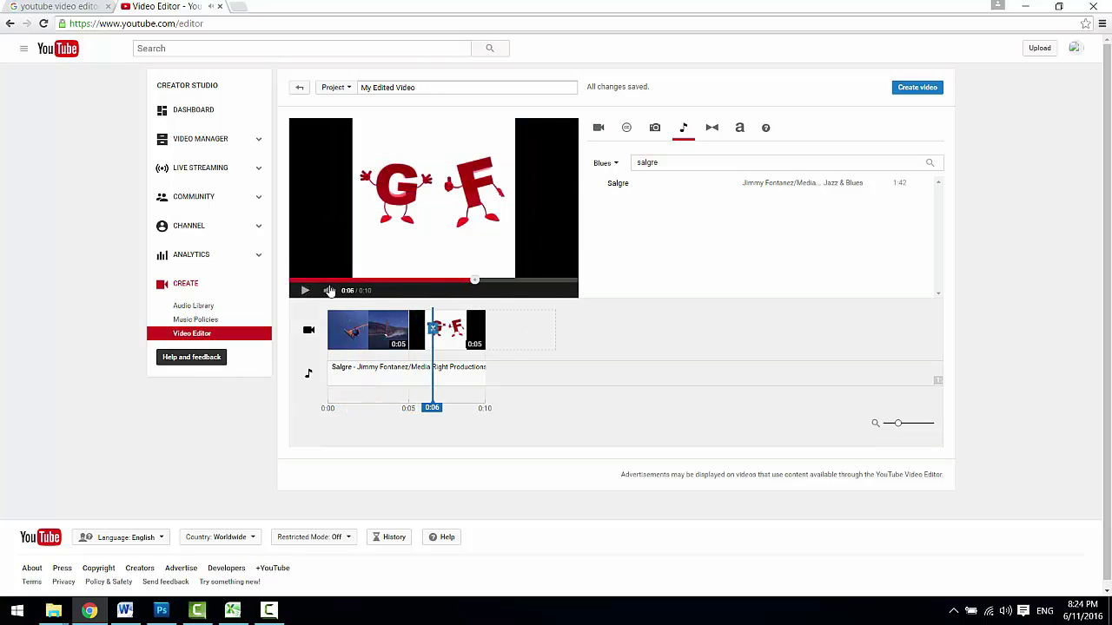
pyautogui.moveTo(476, 284); pyautogui.dragTo(332, 282)
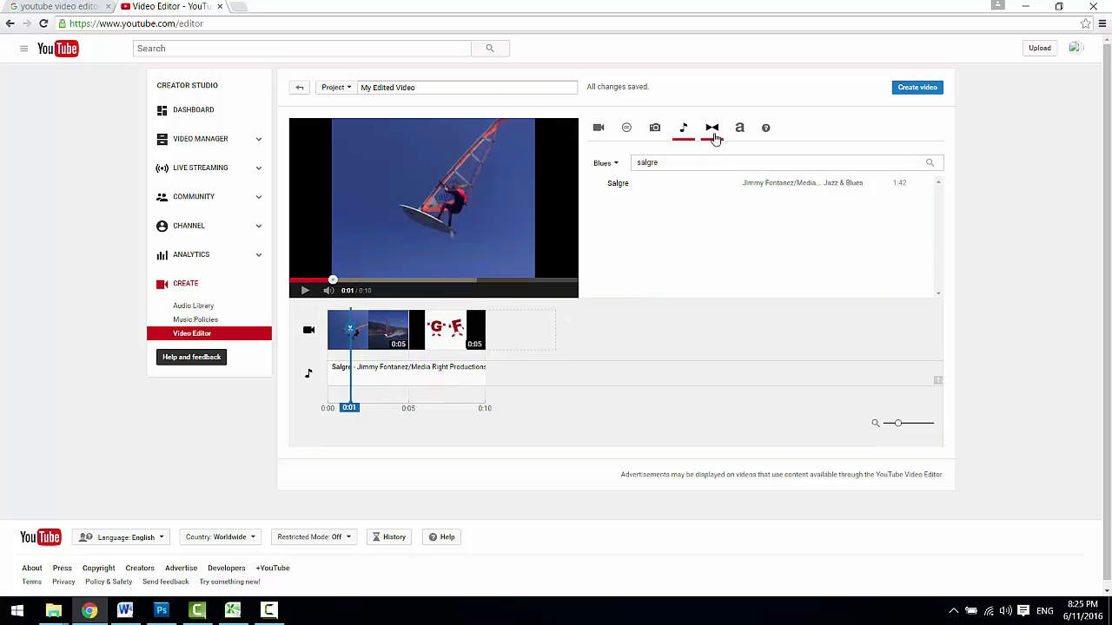
# Insert a 2-second Slide transition between the windsurfing clip and the GF photo.
pyautogui.click(712, 129)
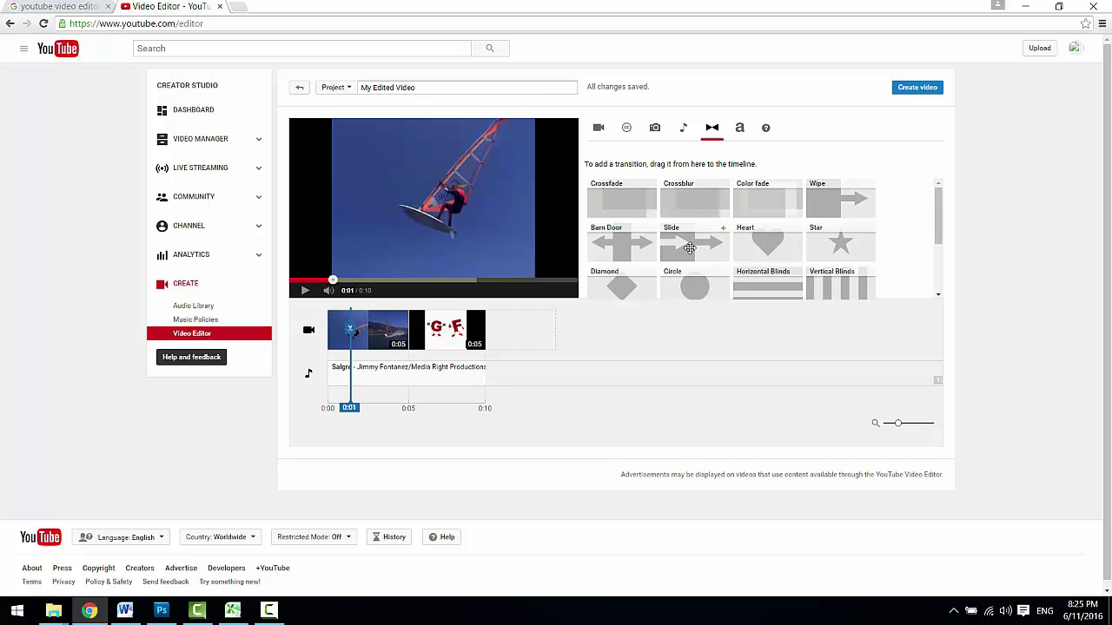
pyautogui.moveTo(688, 247); pyautogui.dragTo(413, 325)
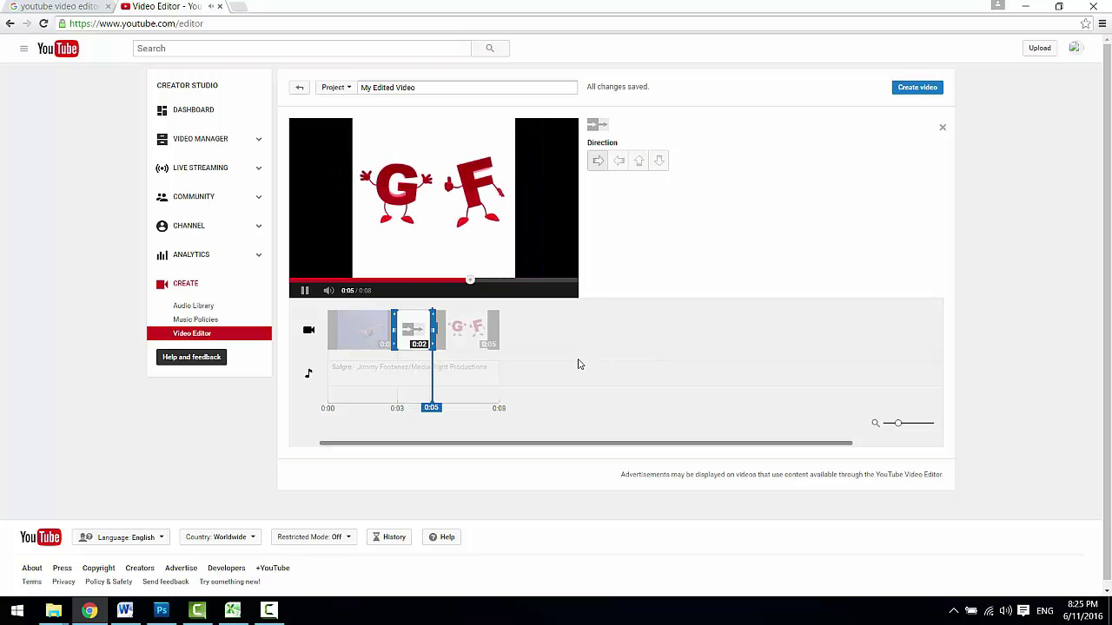
pyautogui.click(305, 290)
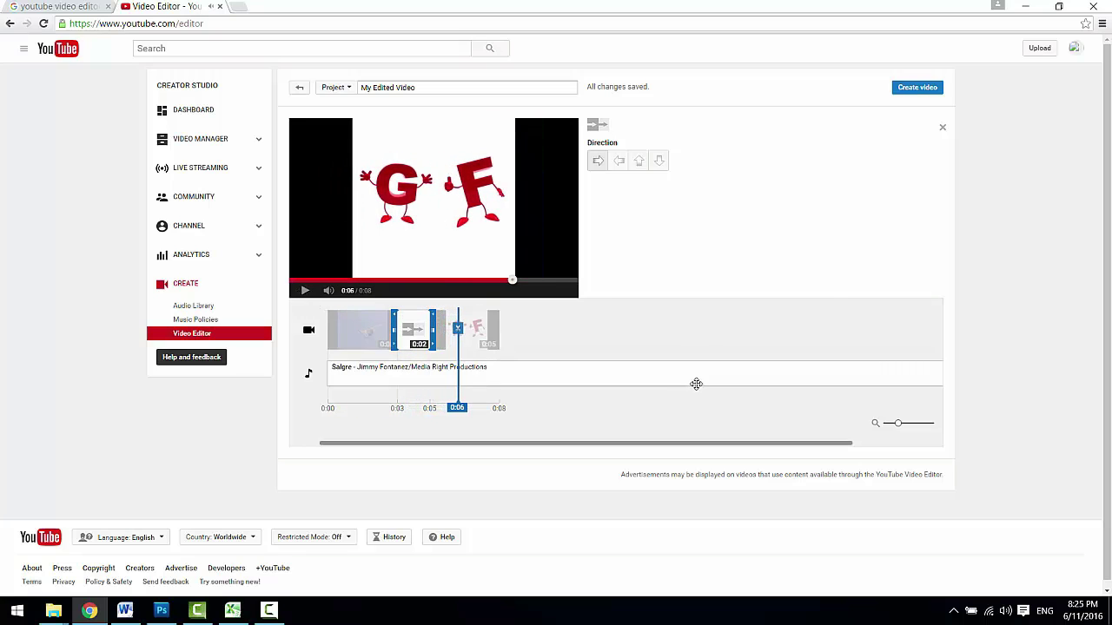
pyautogui.click(940, 128)
pyautogui.click(739, 128)
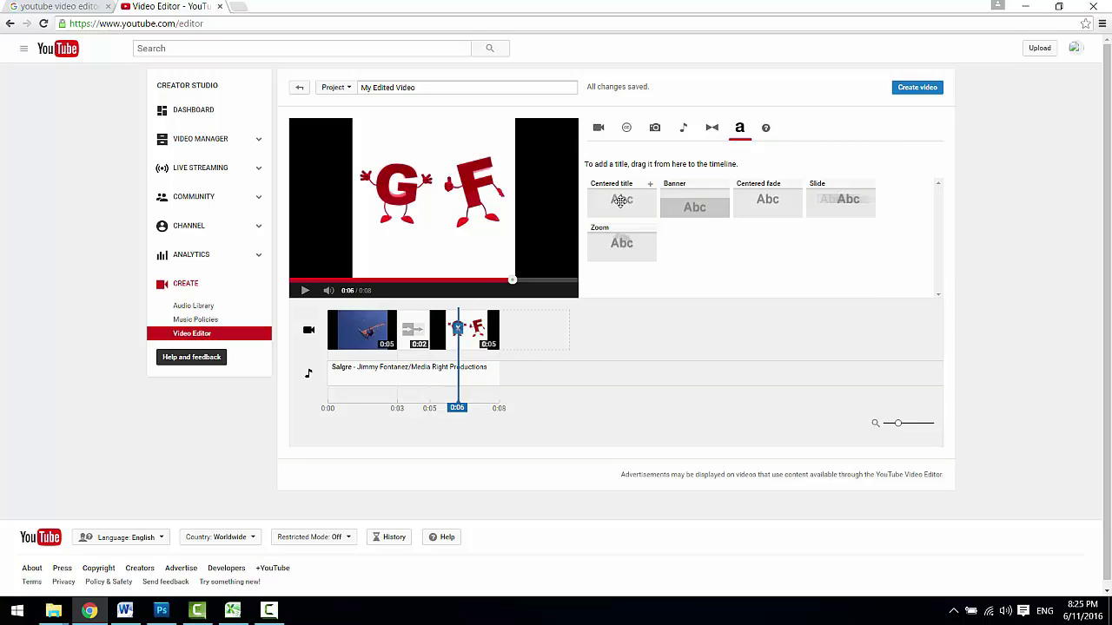
# Add a 2-second Centered title reading 'Video 01' at the timeline start, then create the video.
pyautogui.moveTo(620, 201); pyautogui.dragTo(338, 327)
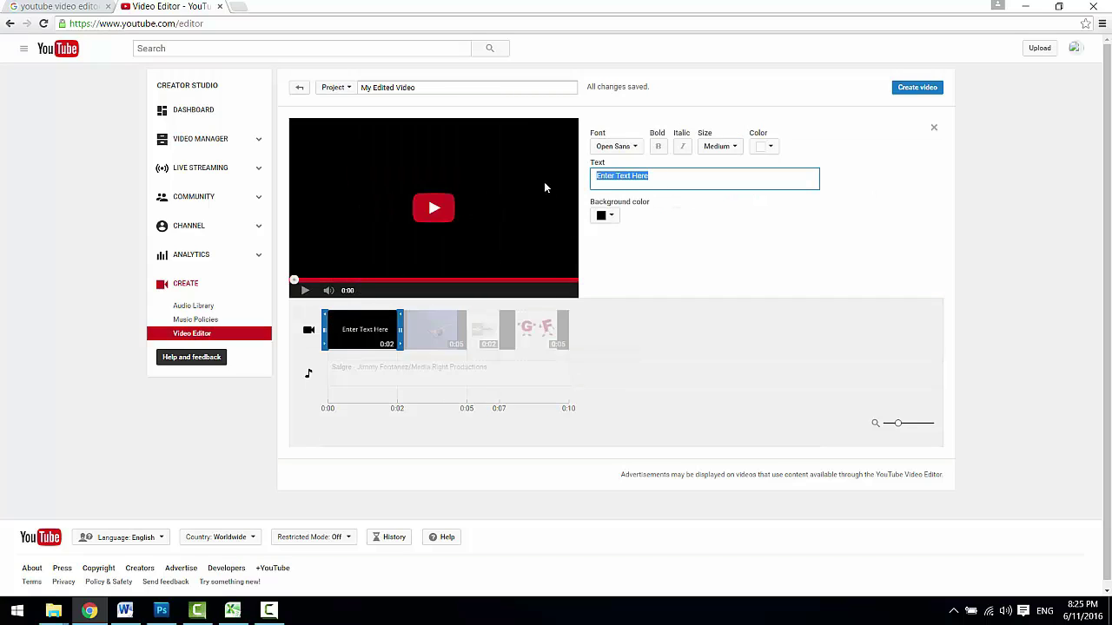
pyautogui.write('Video 0')
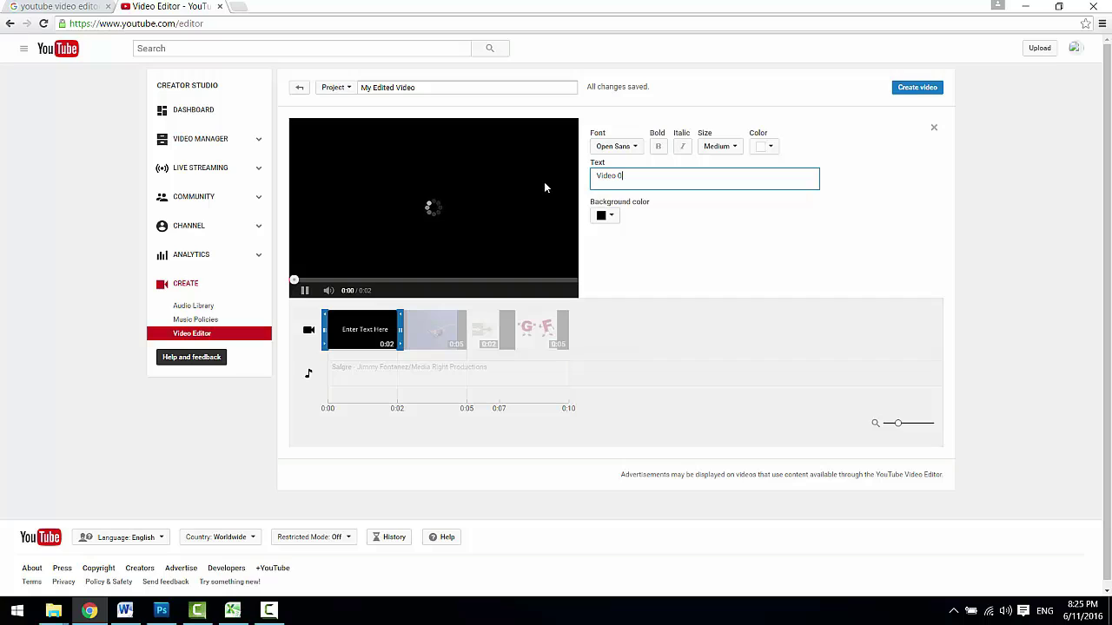
pyautogui.write('1')
pyautogui.click(695, 296)
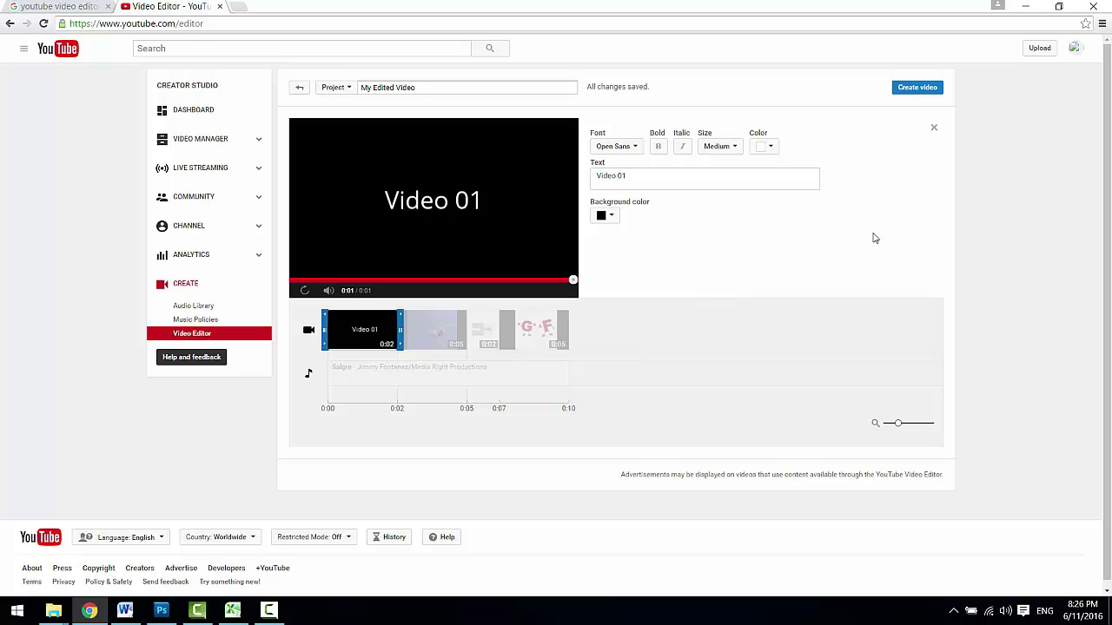
pyautogui.click(917, 89)
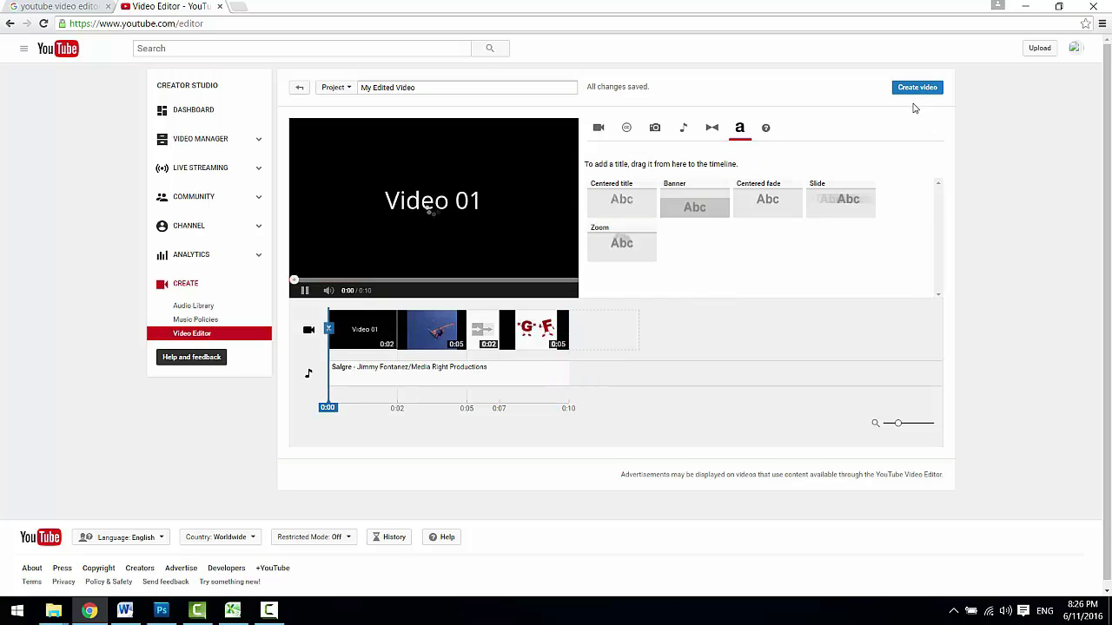